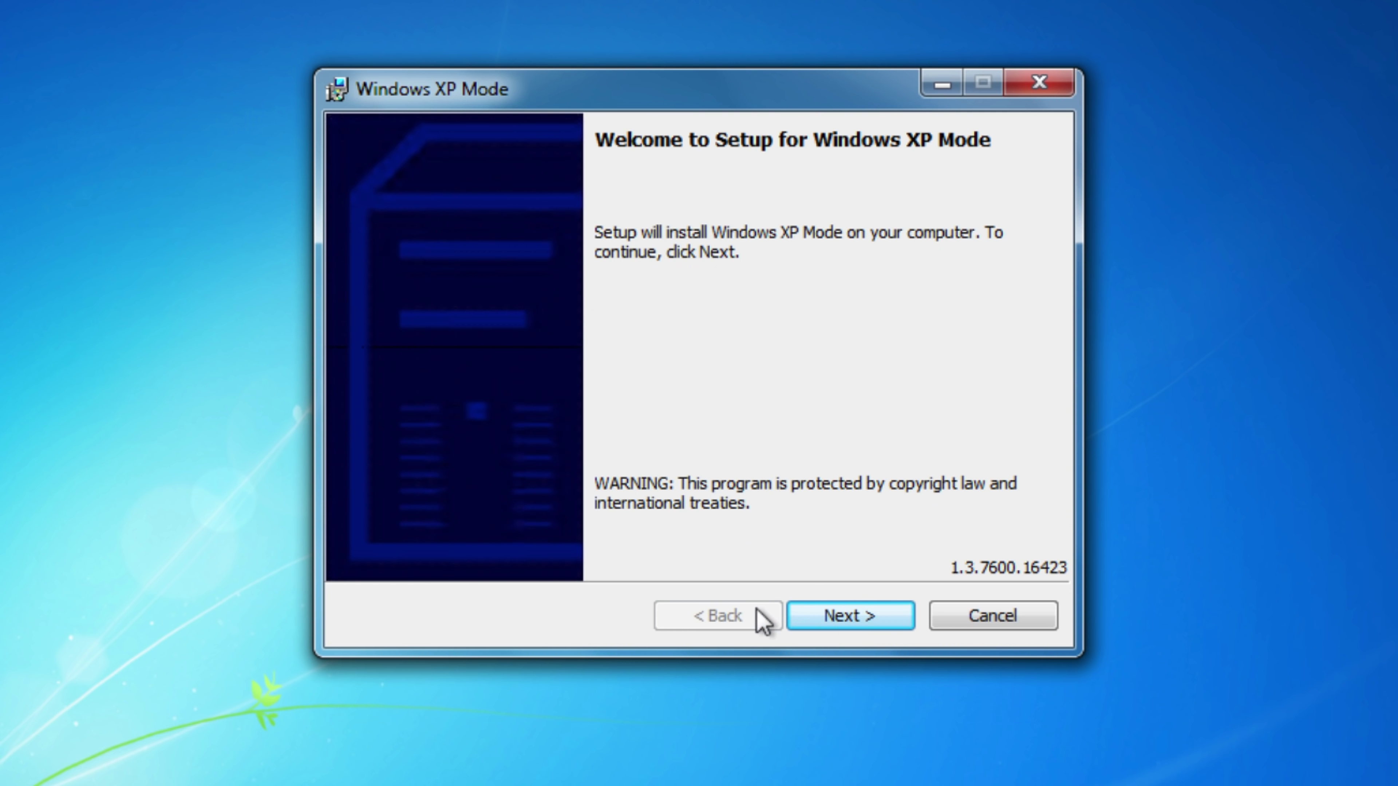
- Install Windows XP Mode, allowing it through User Account Control, and finish with Launch Windows XP Mode enabled
click(871, 617)
click(868, 618)
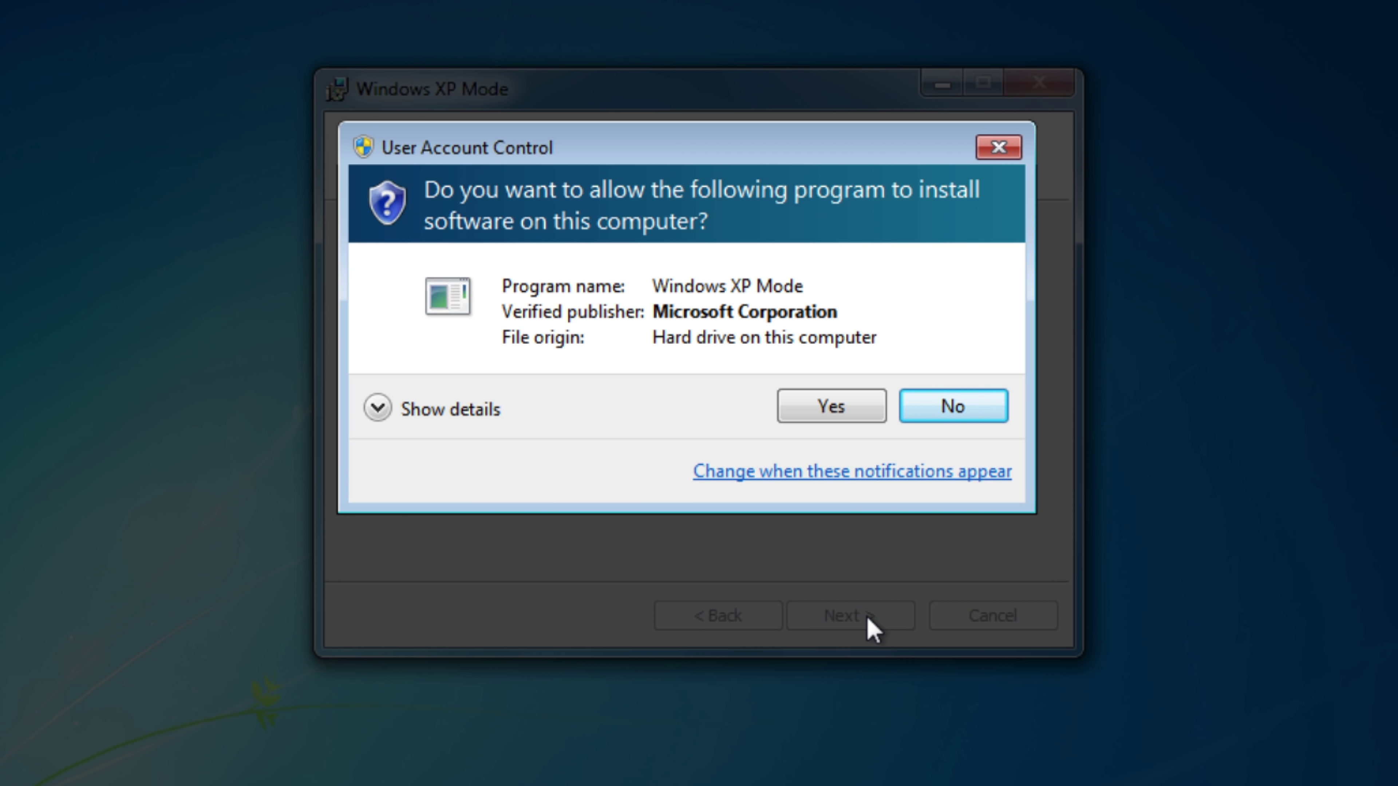
click(870, 399)
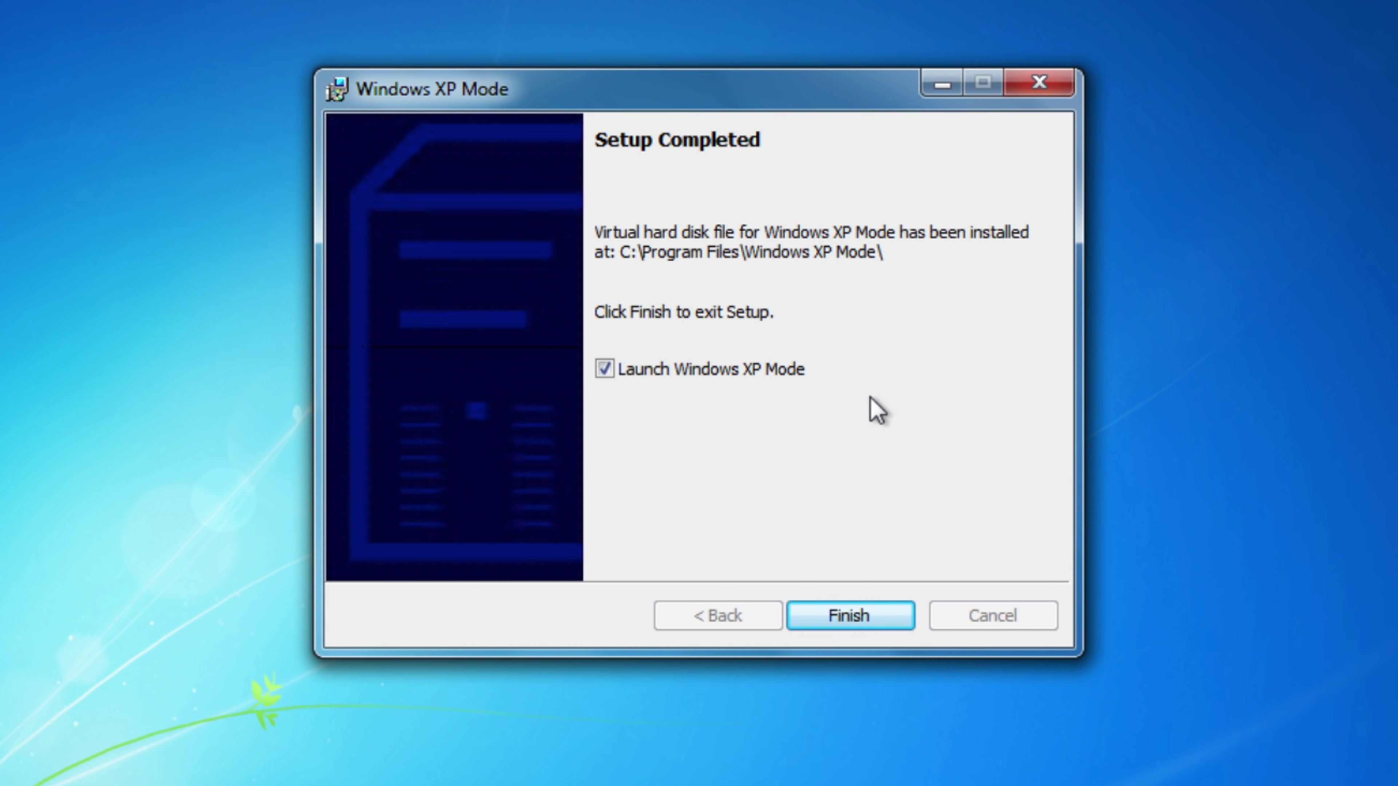
click(878, 609)
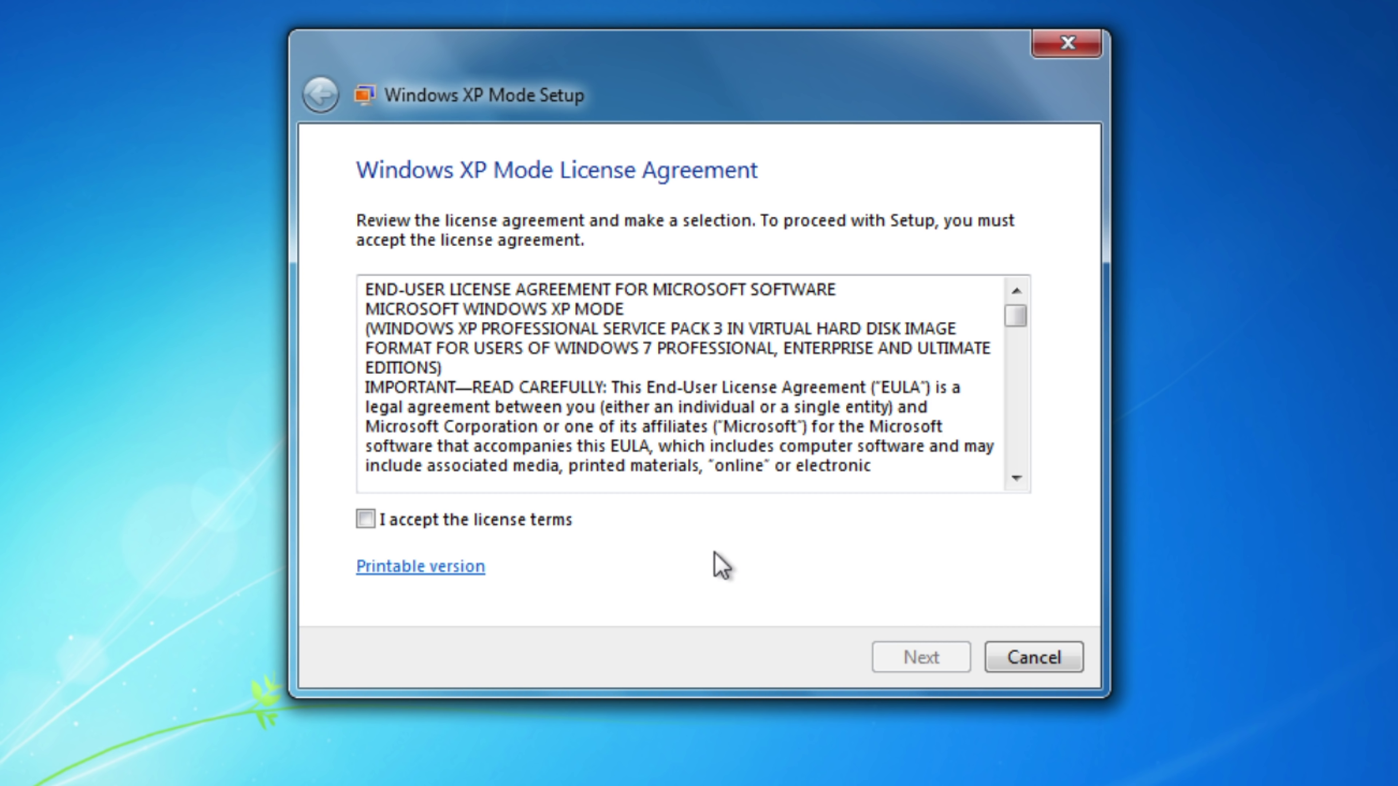
- Accept the Windows XP Mode license terms and enter and confirm the XPMUser password, keeping the default installation folder and remembered credentials
click(572, 523)
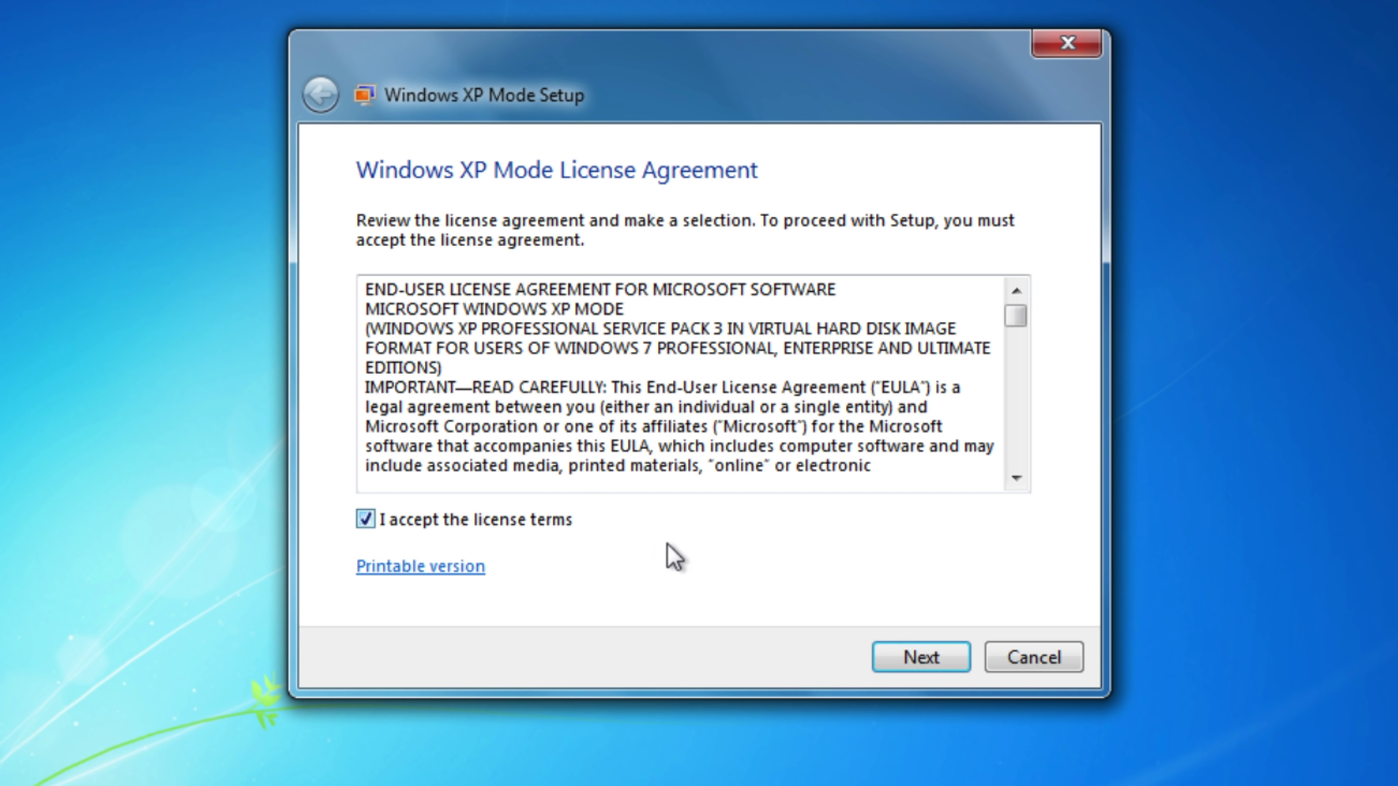
click(936, 659)
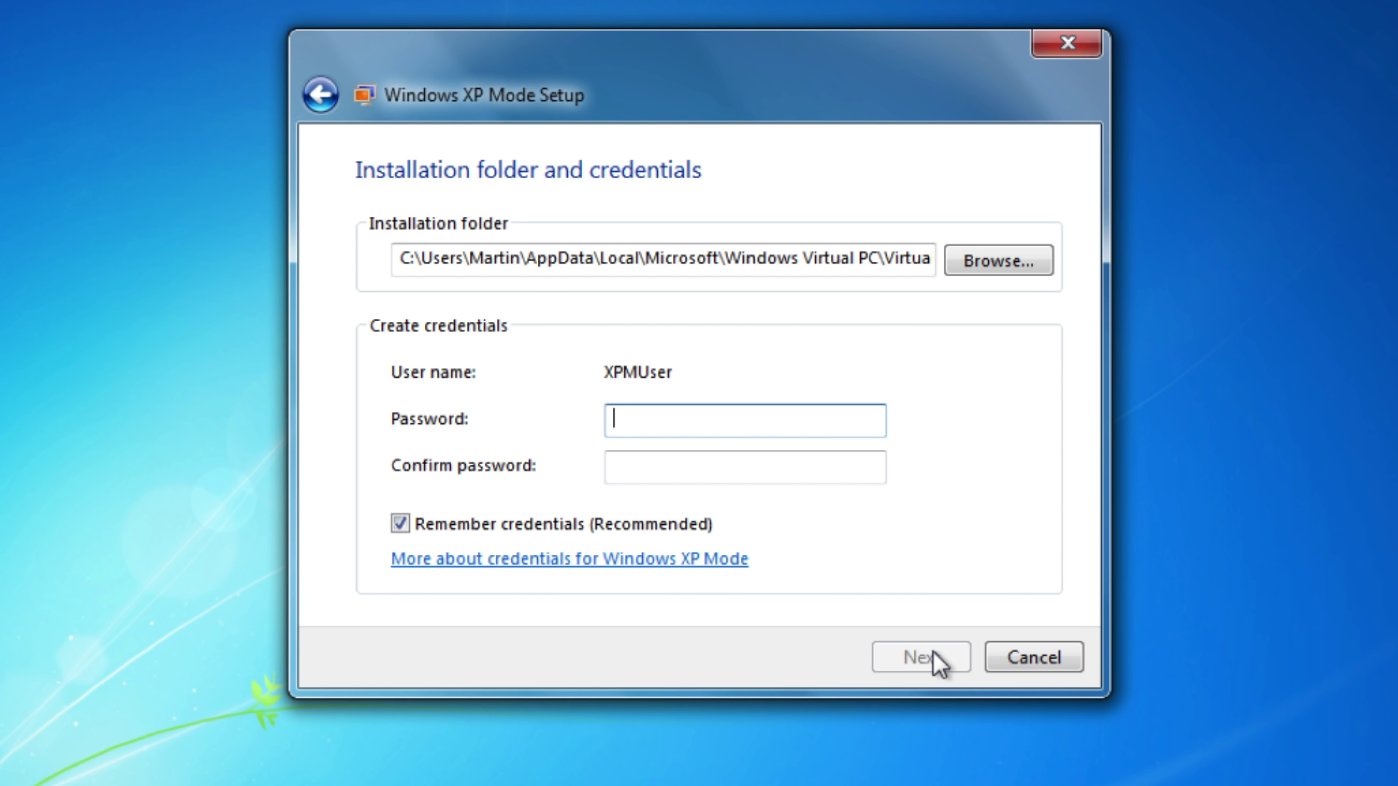
text(********)
key(Tab)
text(********)
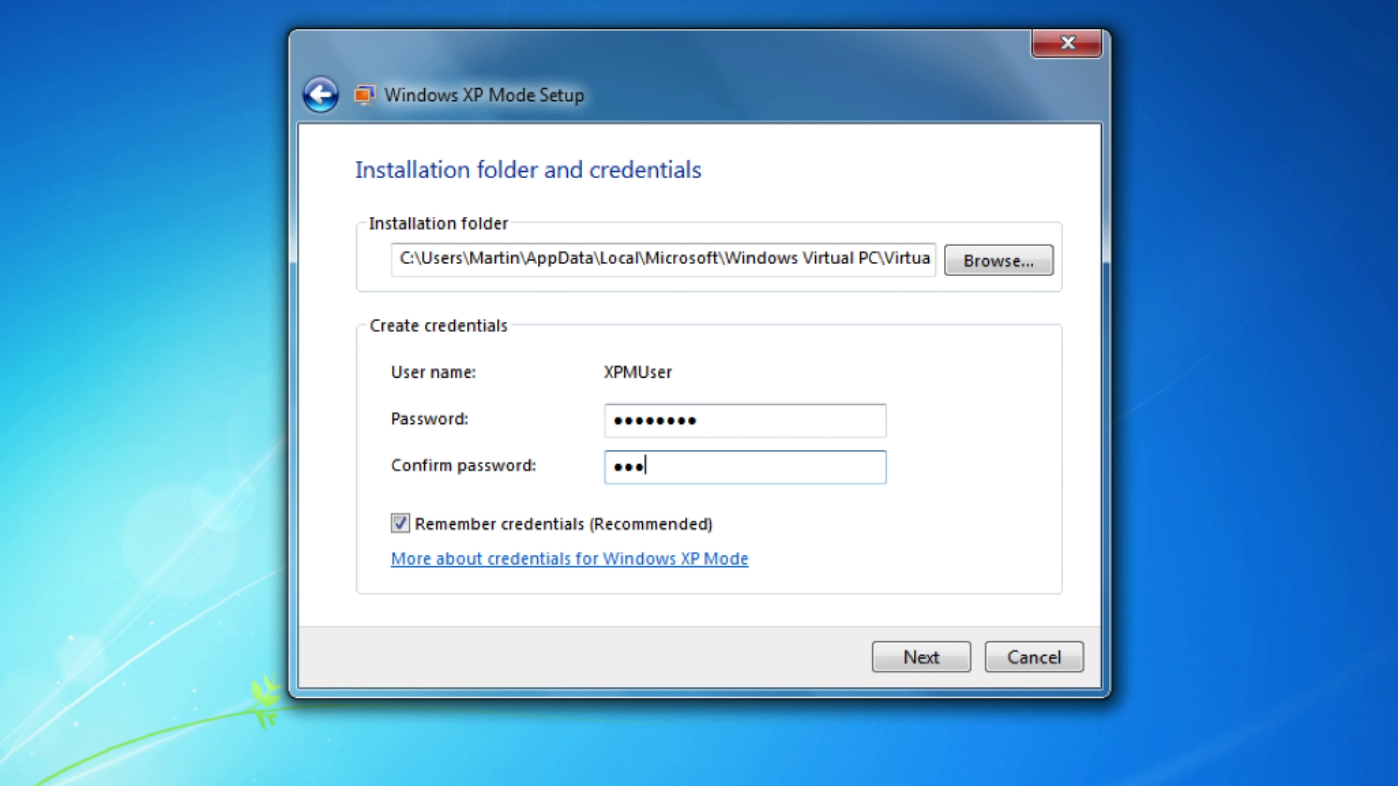
click(930, 658)
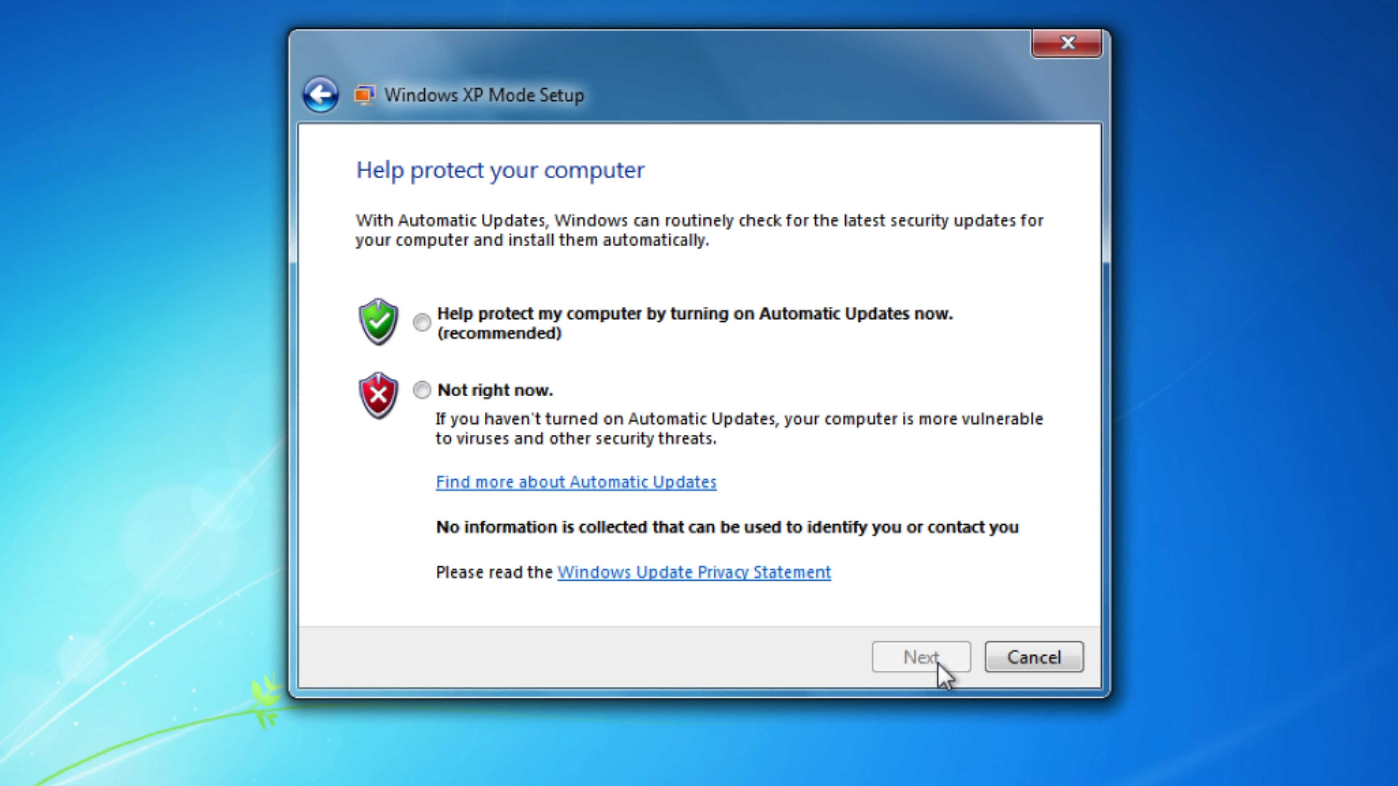
- Choose "Not right now" for Automatic Updates and start the setup with drive sharing
click(484, 391)
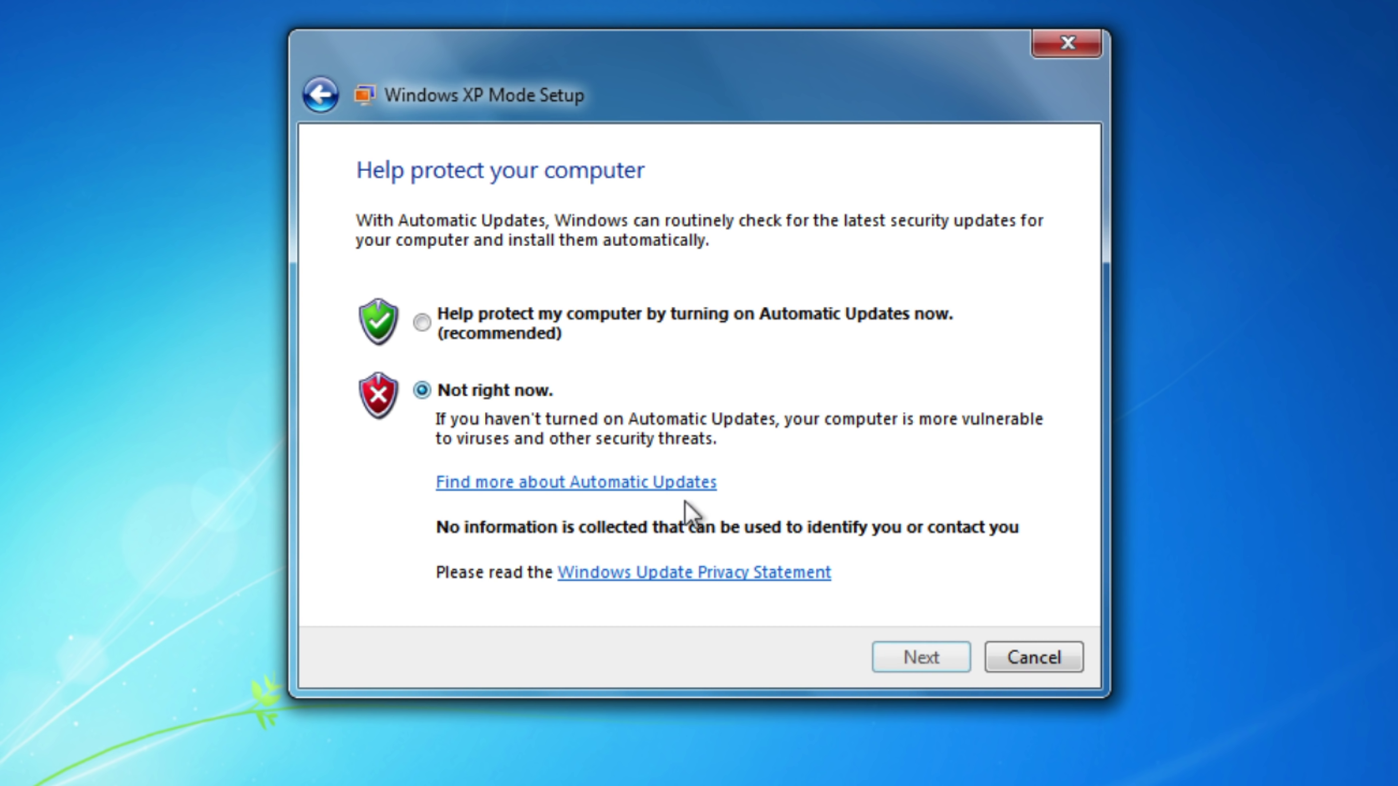
click(933, 655)
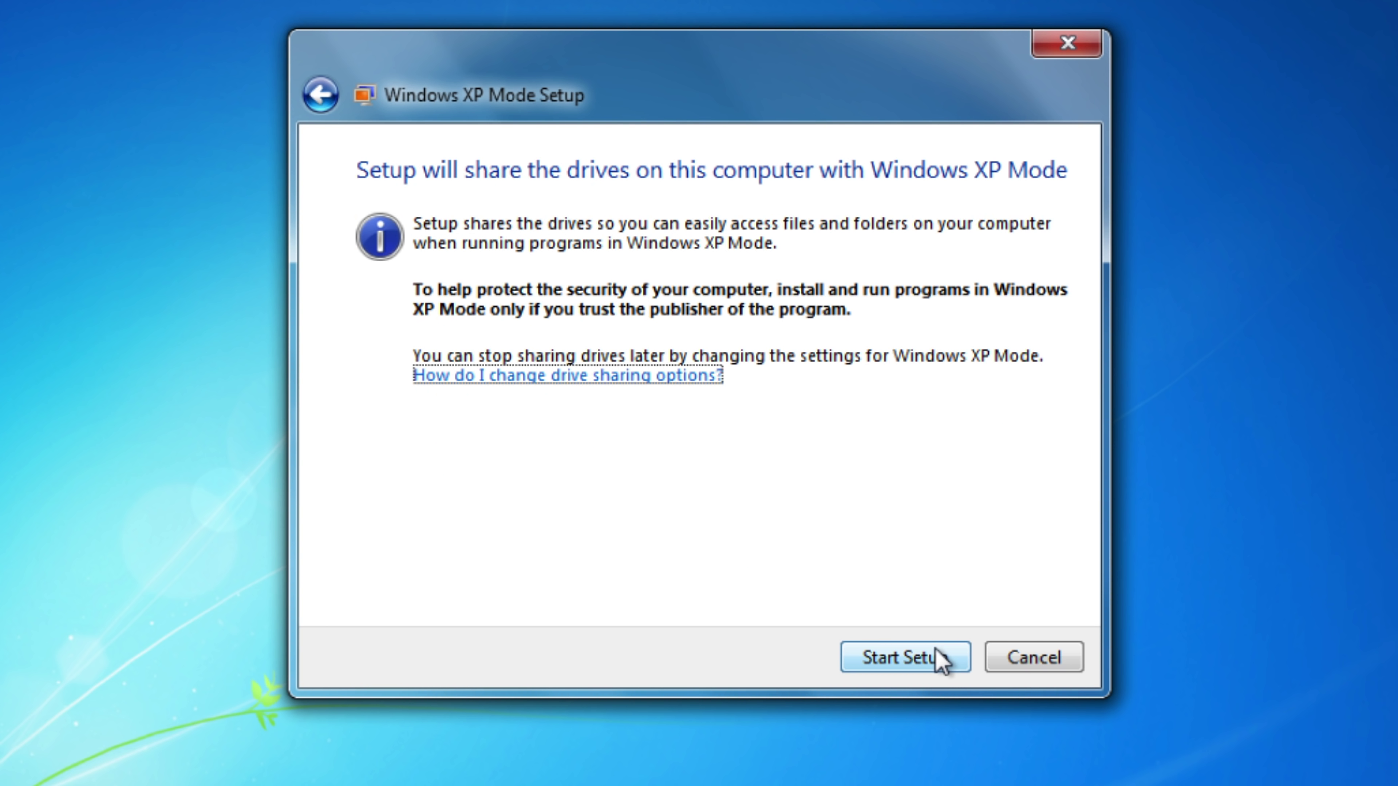
click(942, 658)
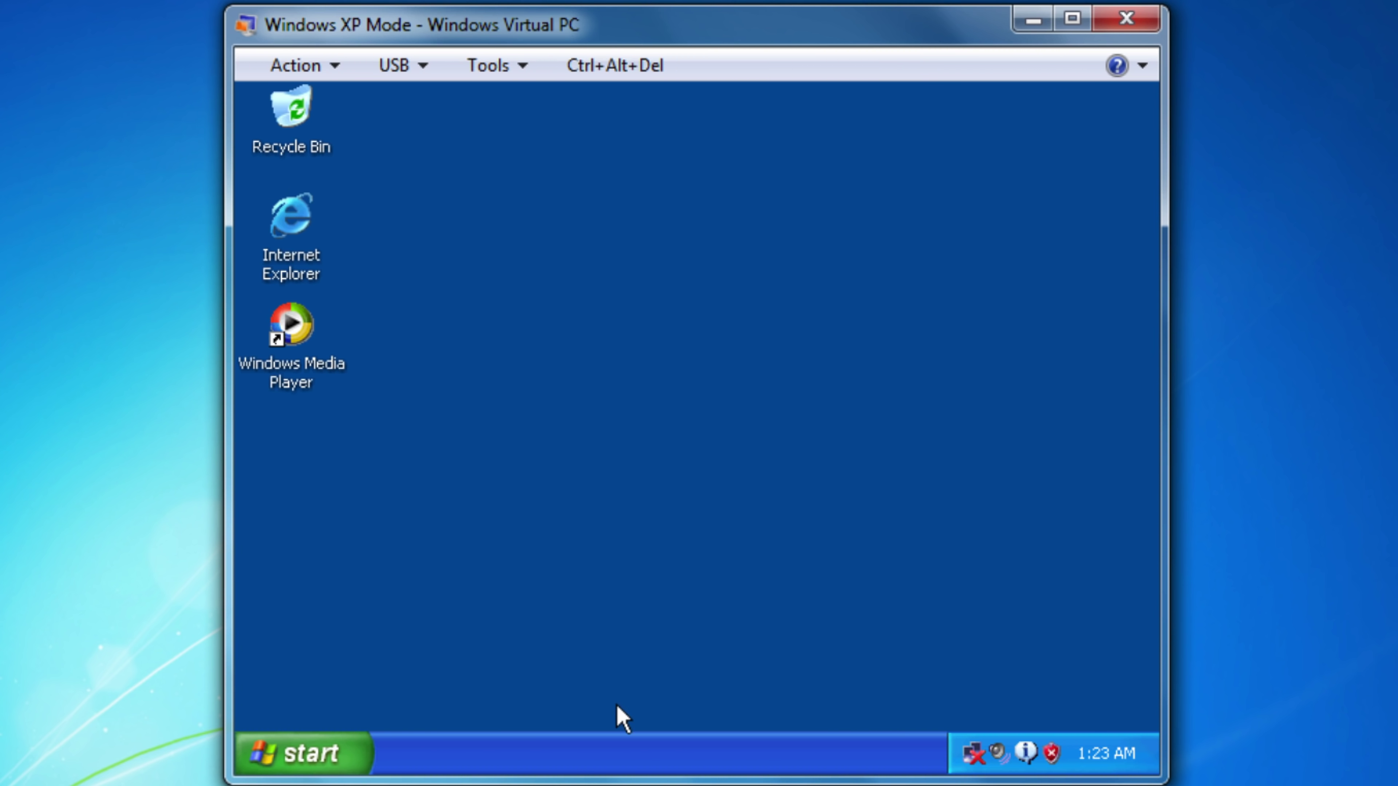
- Run winver in the XP virtual machine to view the Windows version information, and dismiss it
click(317, 746)
click(562, 663)
text(winver)
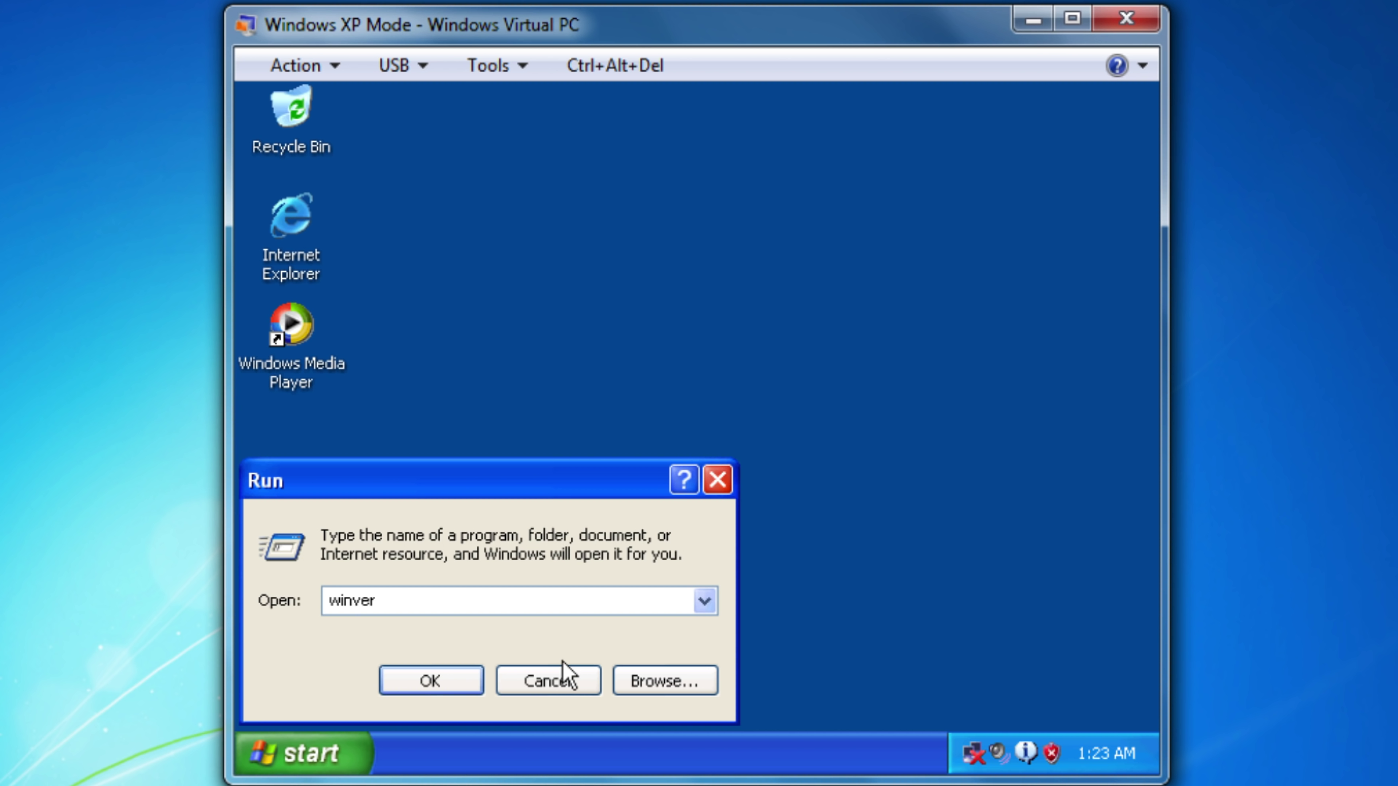
key(Return)
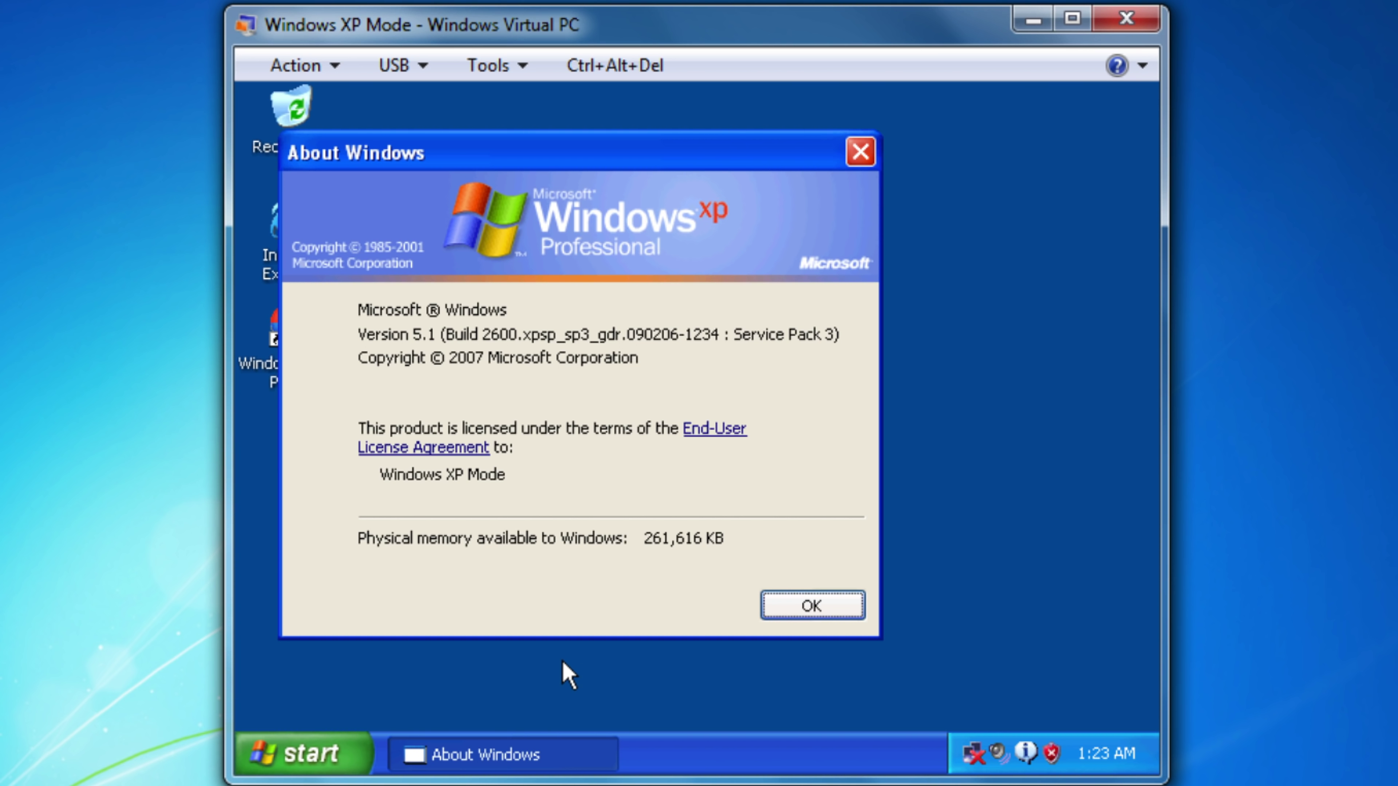
click(787, 614)
- Open the host computer's shared C drive from My Computer and go into its Windows folder
click(316, 753)
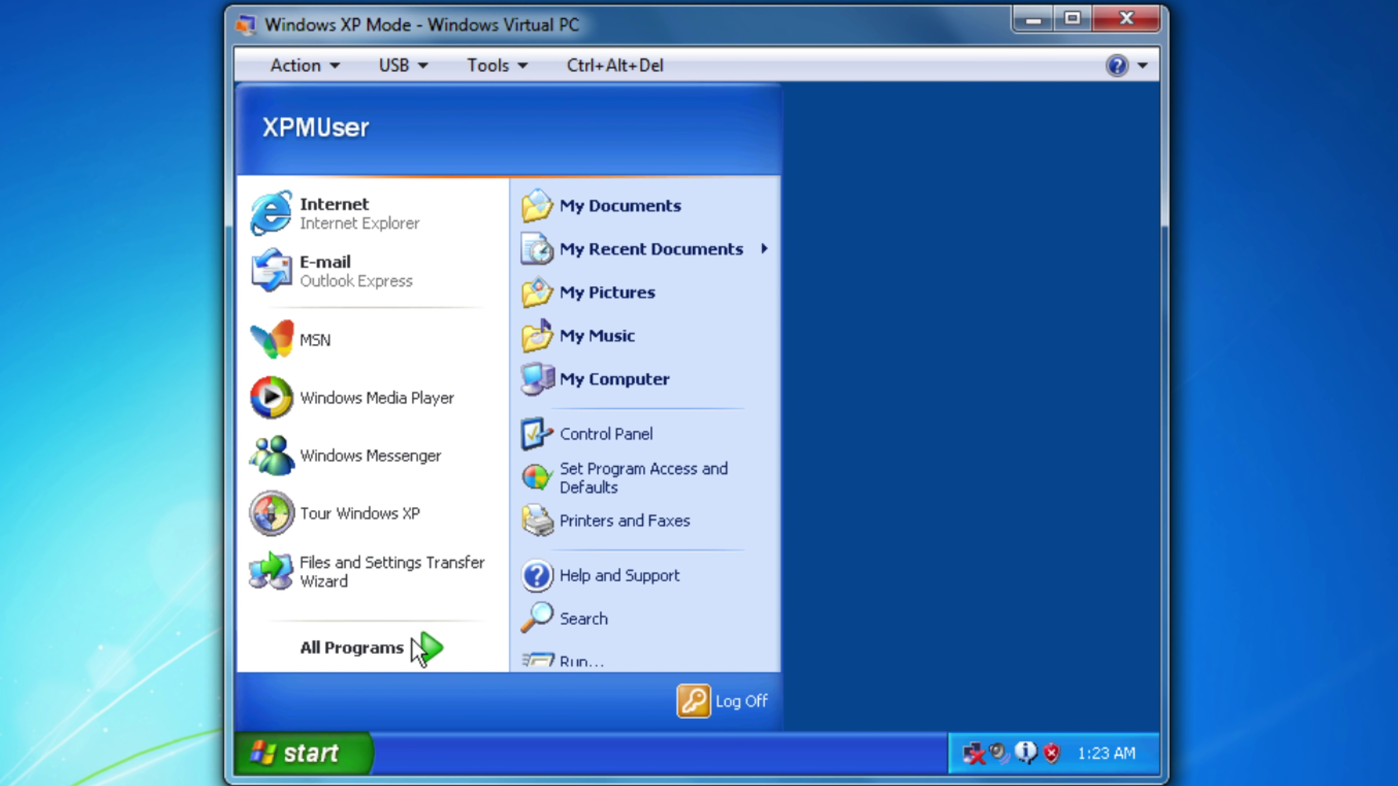
click(622, 380)
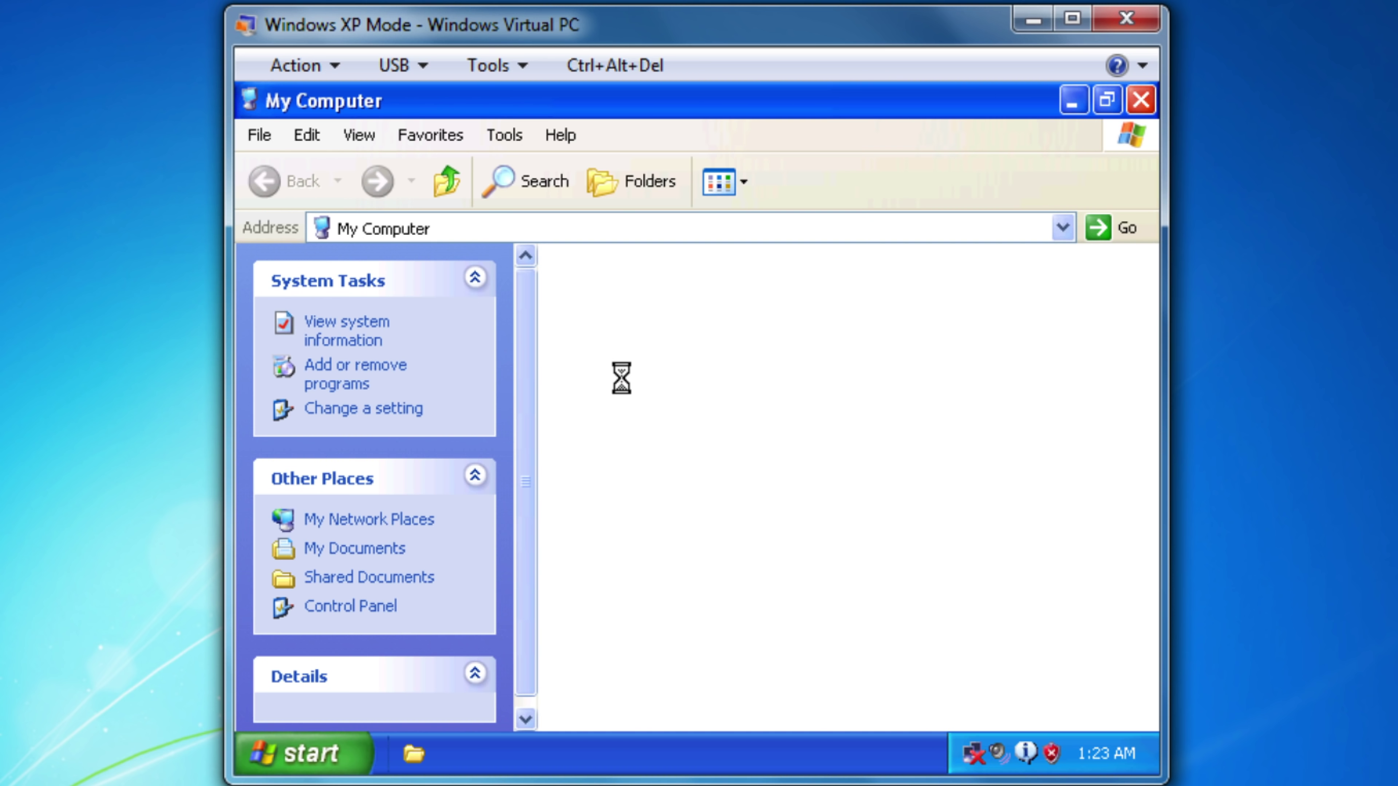
scroll(640, 485, down, 5)
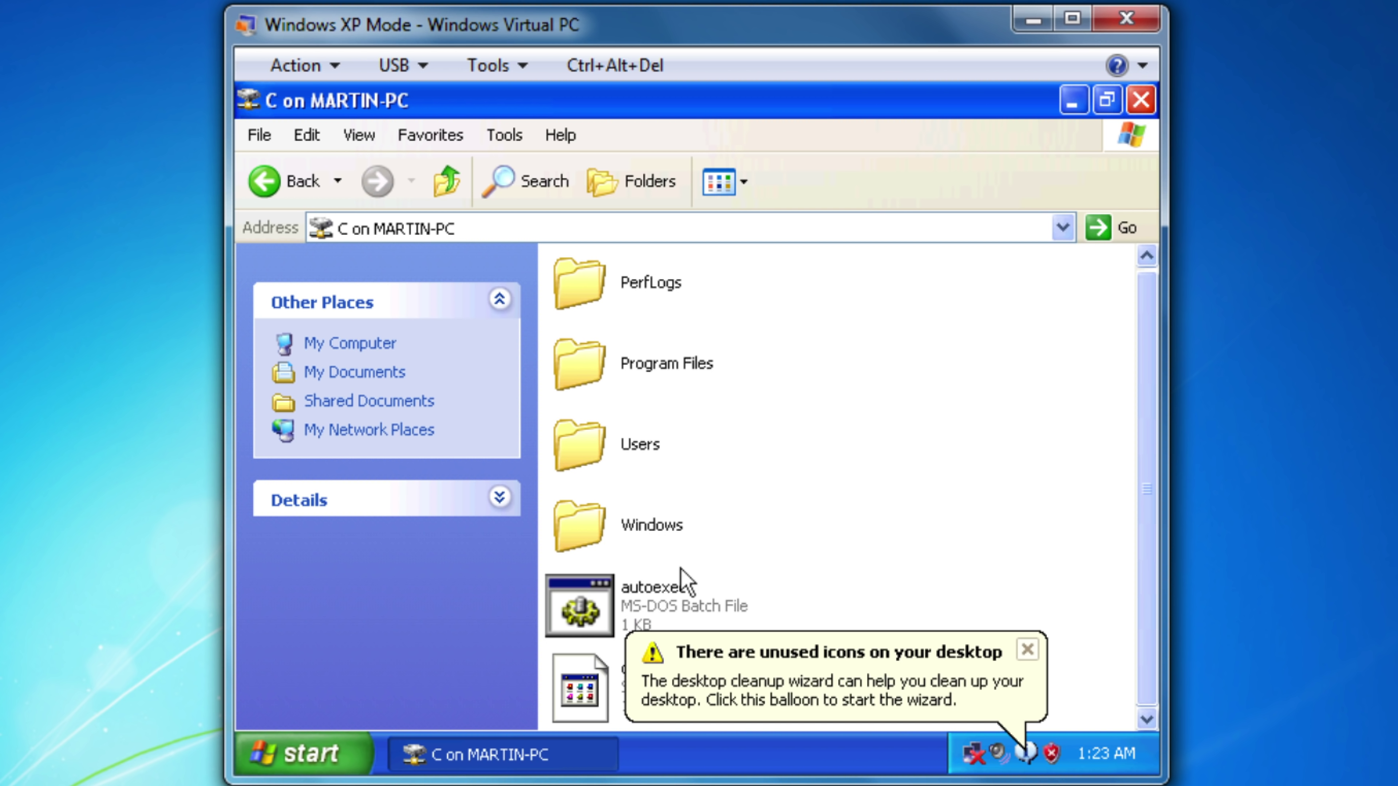
click(1027, 649)
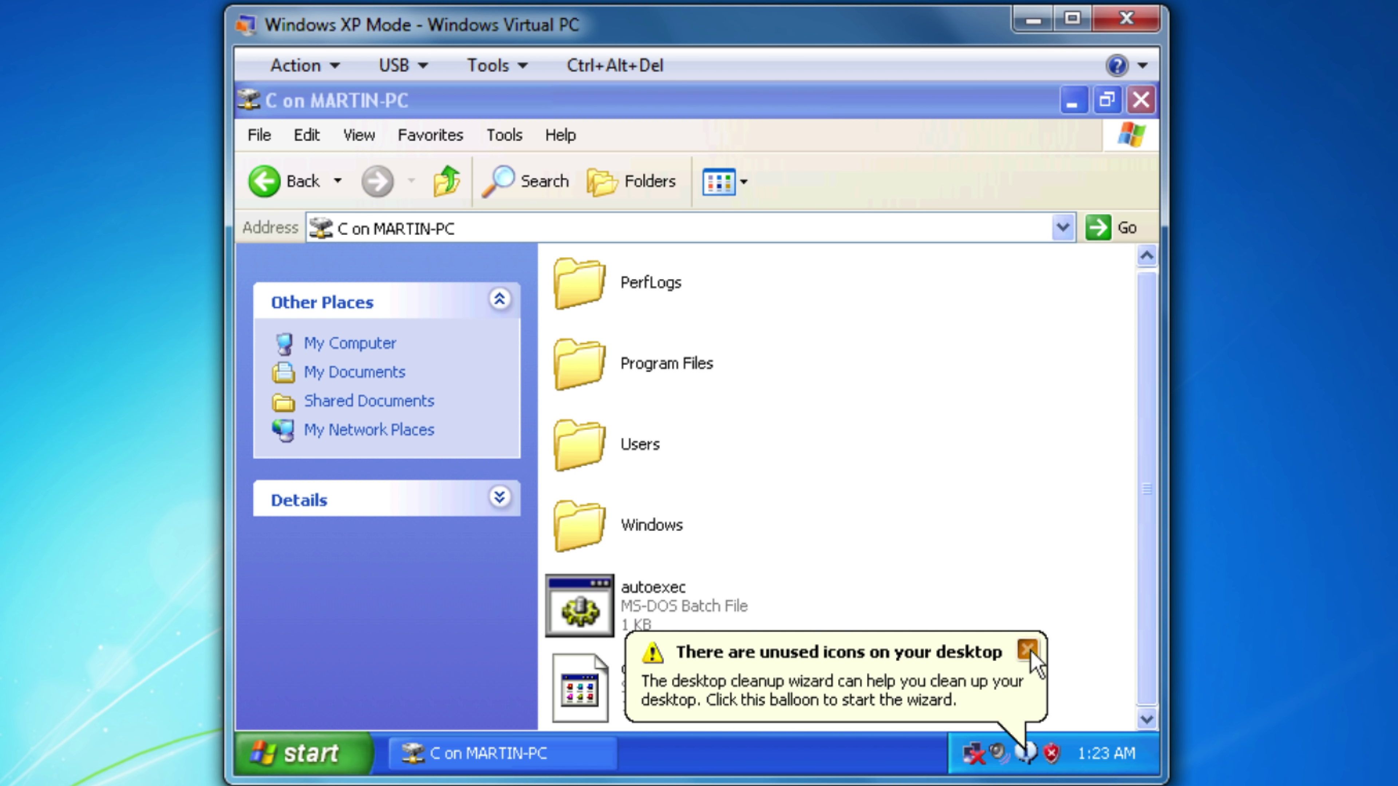
click(634, 519)
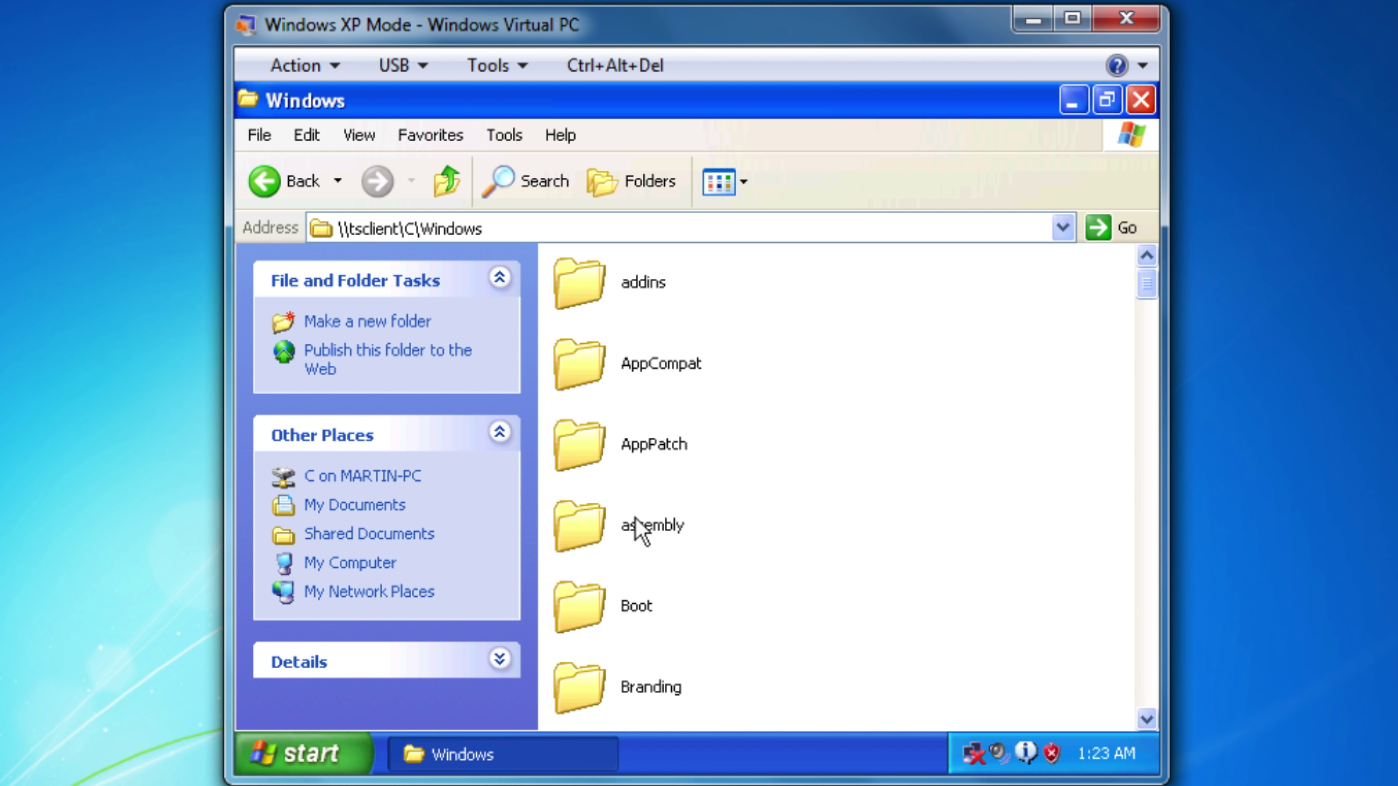
- Find the Web folder in the host's Windows folder and open it
click(637, 527)
key(s)
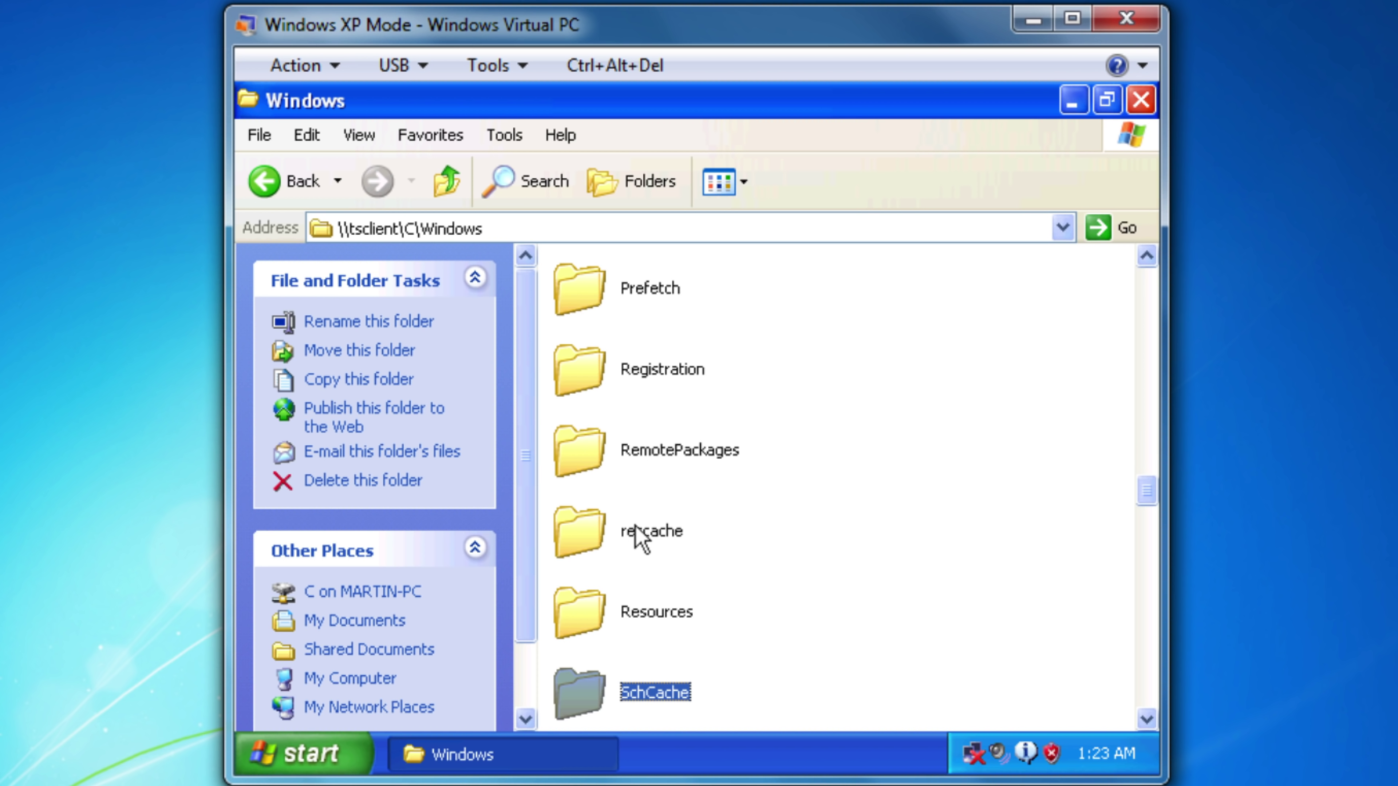
key(y)
key(Down)
key(Down)
key(Down)
key(Down)
key(Down)
key(Down)
key(Down)
key(Down)
key(Down)
key(Down)
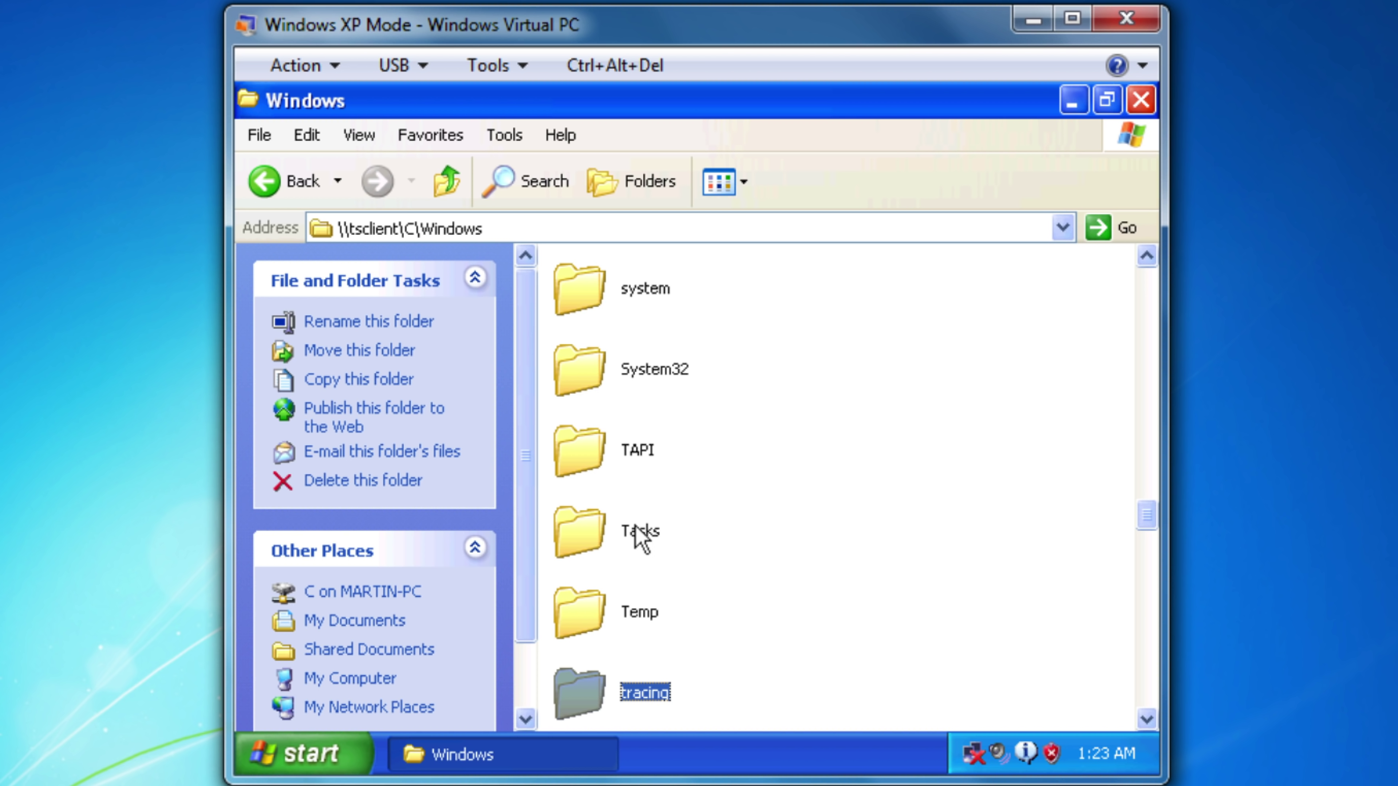
double_click(636, 528)
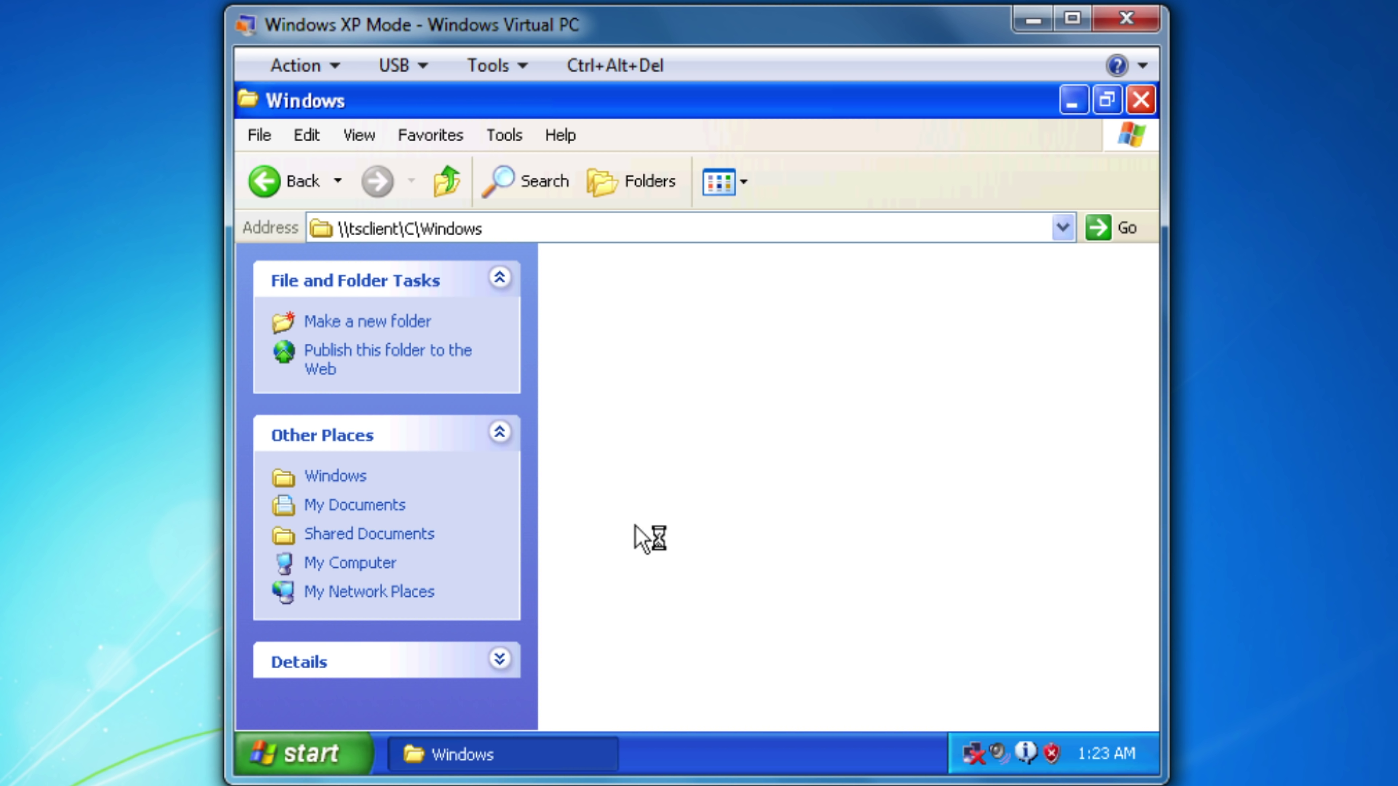
- Preview the img0 picture in the Wallpaper\Windows folder and close the folder window
click(617, 284)
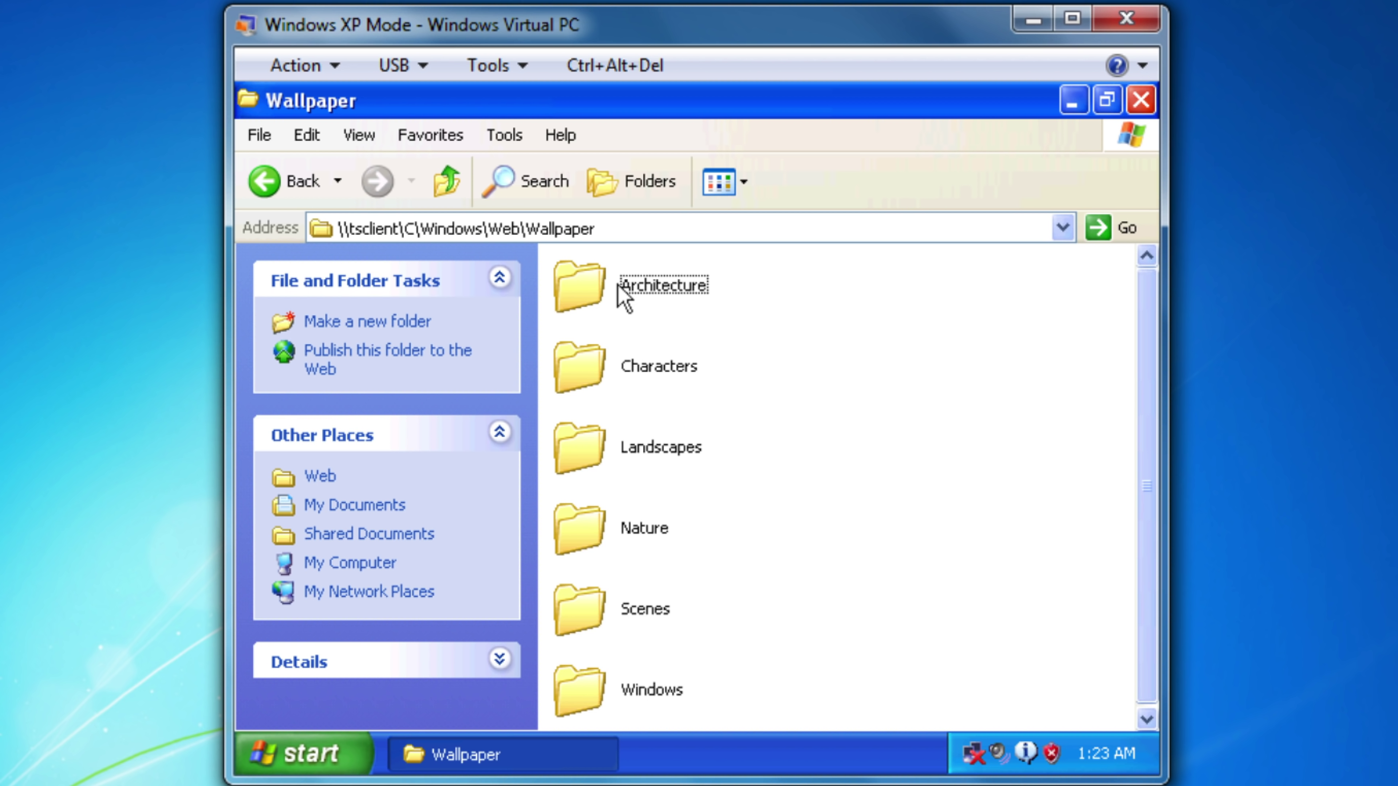
click(616, 680)
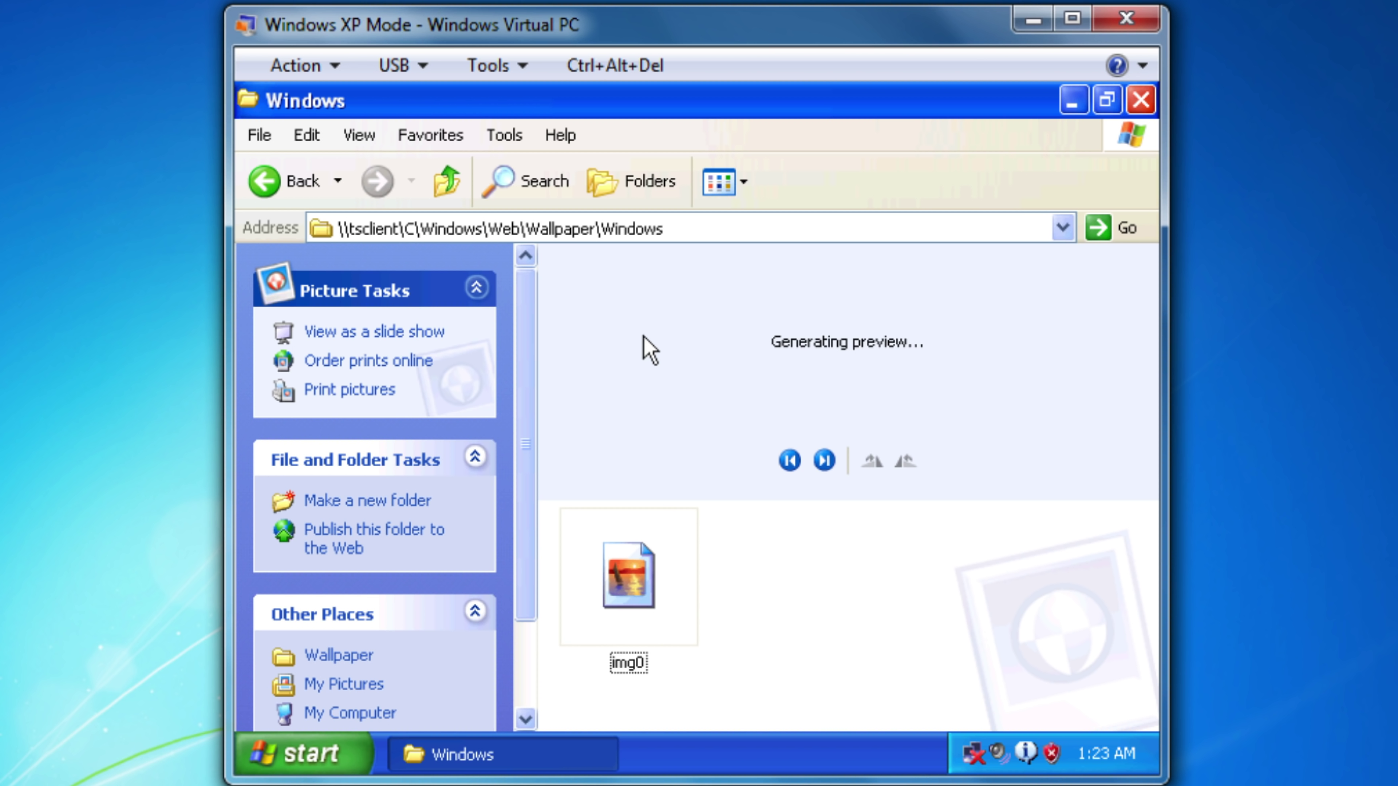
click(638, 587)
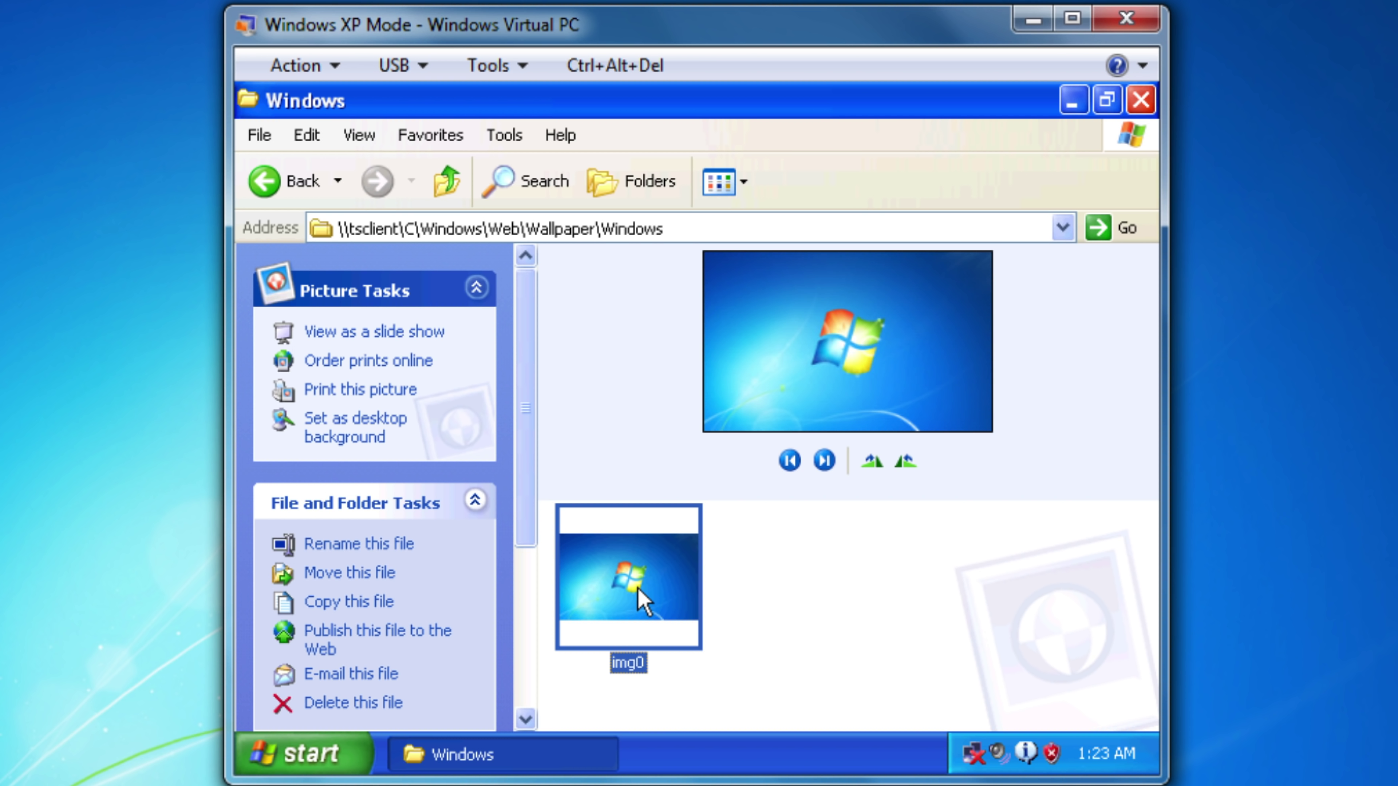
click(1141, 99)
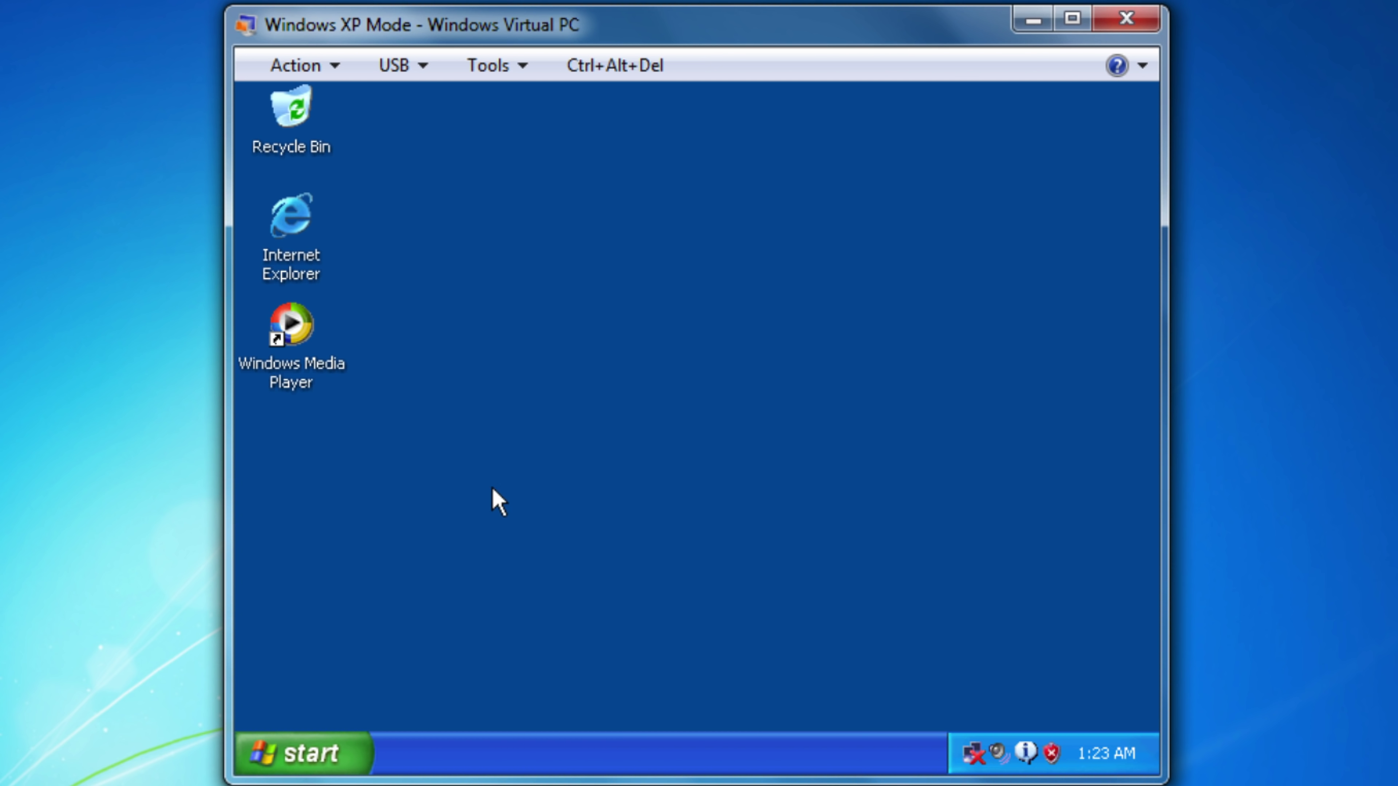
- Run notepad in the XP virtual machine
key(super+r)
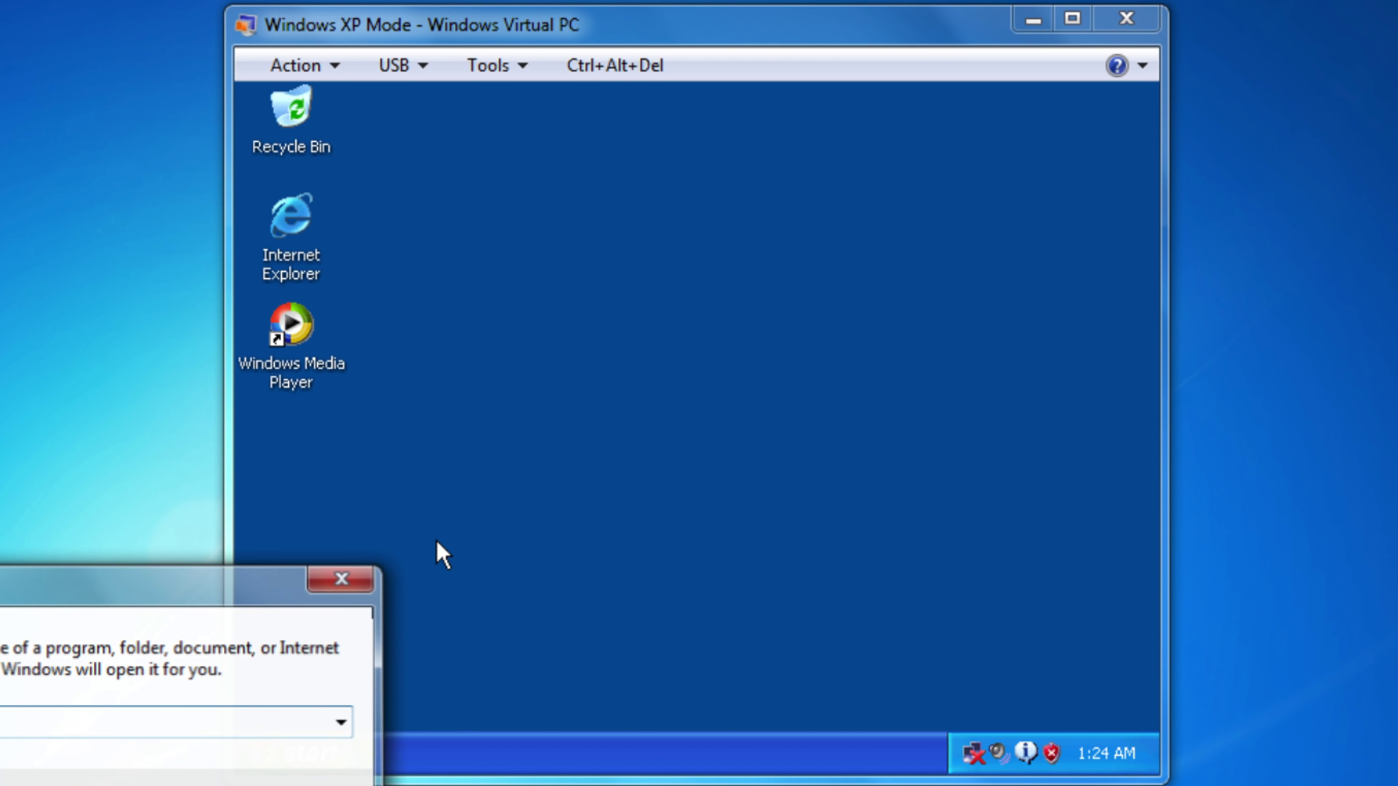
key(Escape)
click(329, 754)
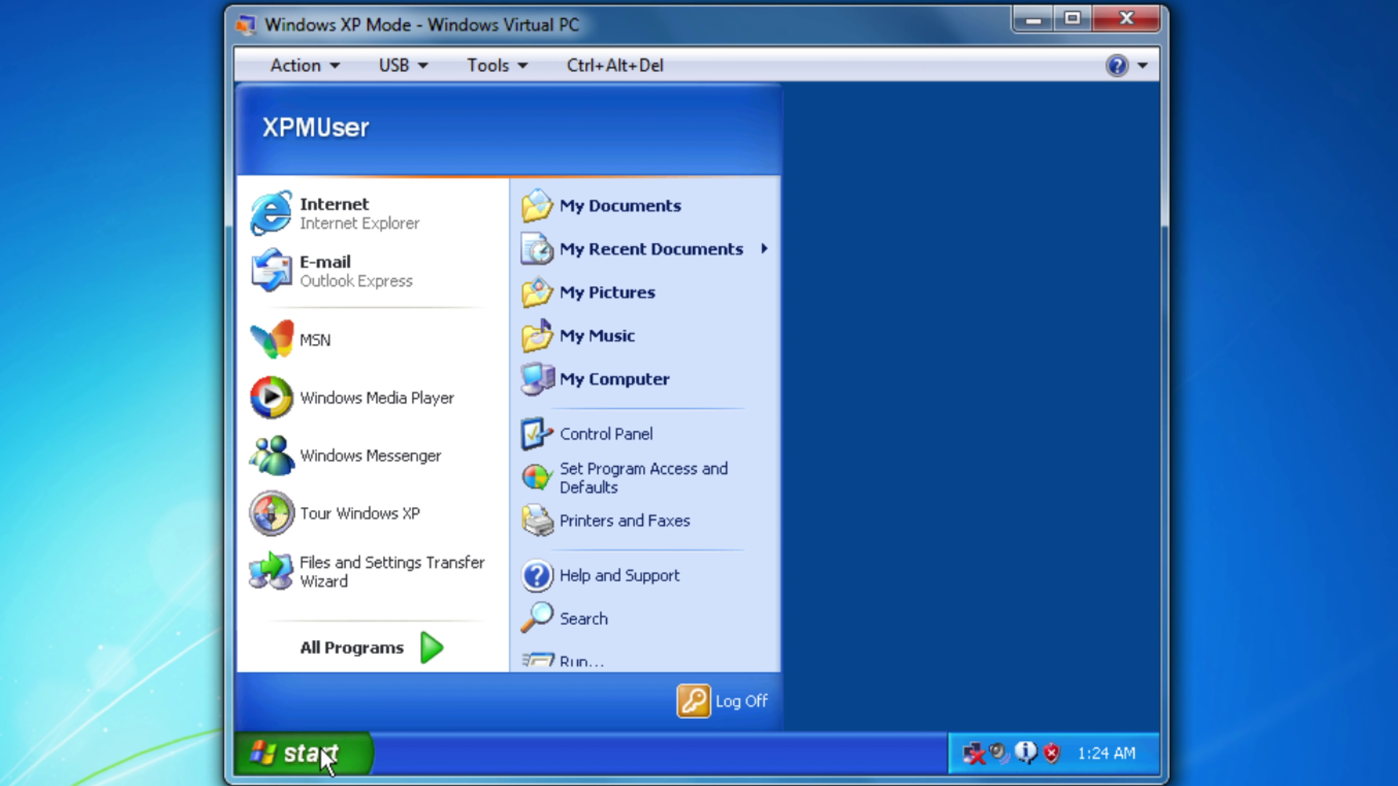
click(572, 658)
text(notepad)
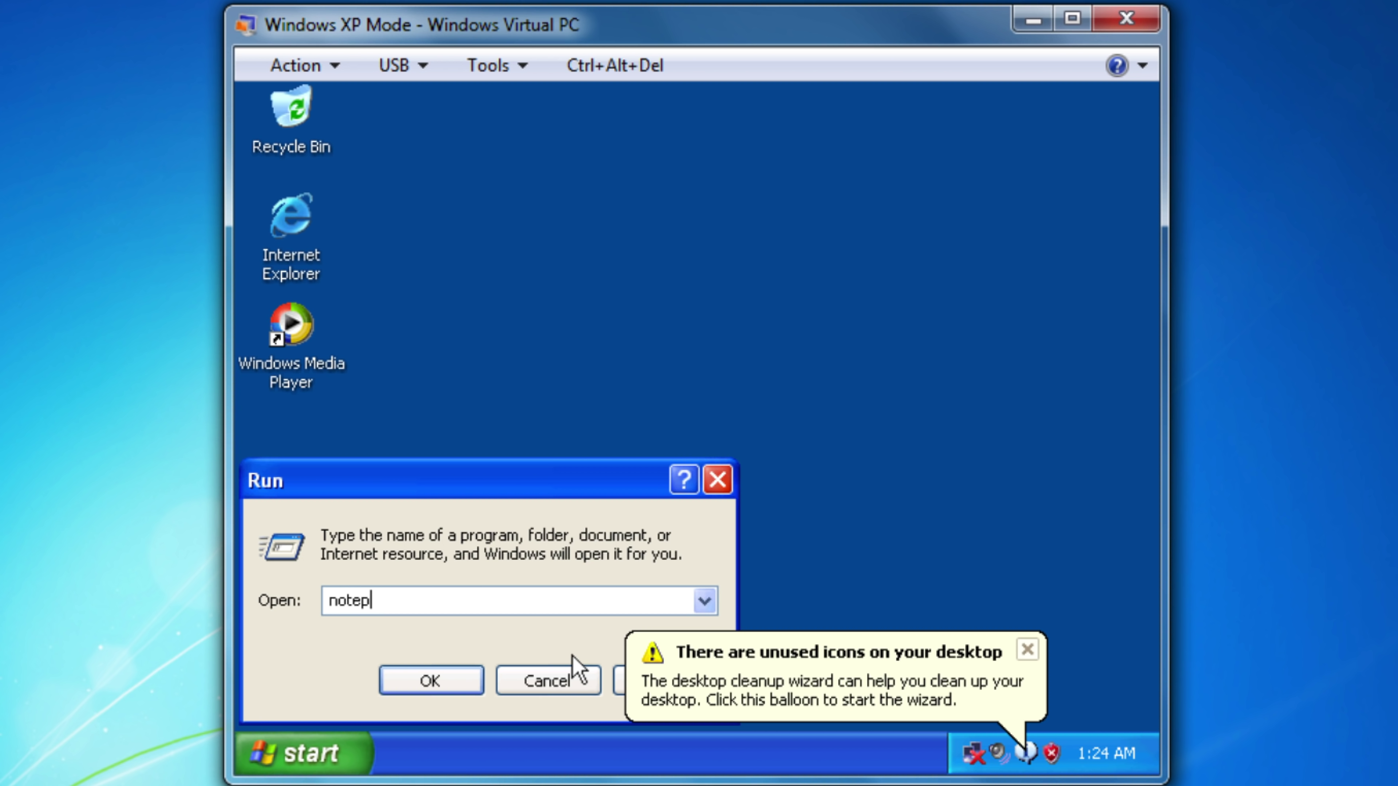
key(Return)
- Set the Notepad font size to 20, keeping Lucida Console Regular
click(388, 181)
click(405, 233)
click(748, 455)
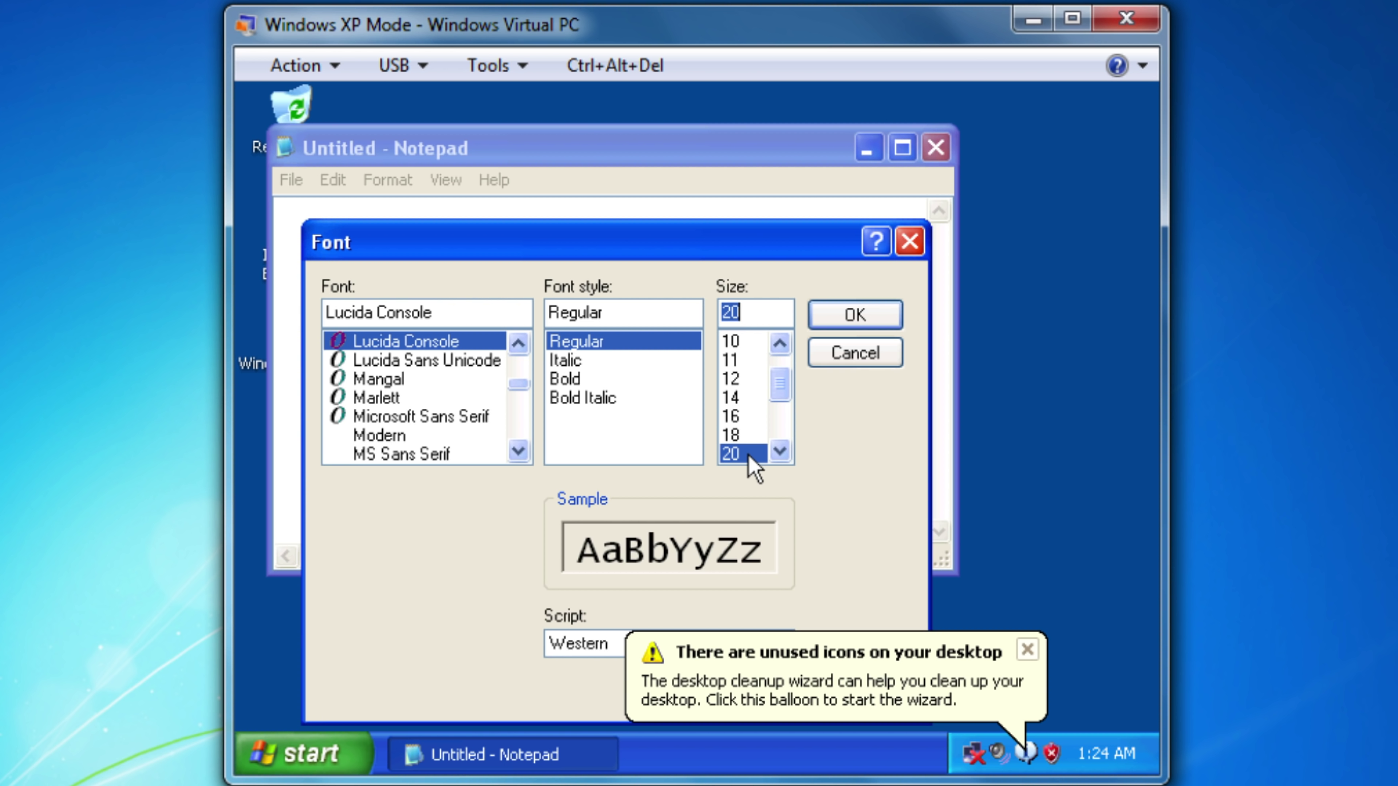
key(Return)
- Write "This is Windows XP Mode" and "virtualised on Windows 7!" on two lines, and close Notepad without saving
text(This is Window)
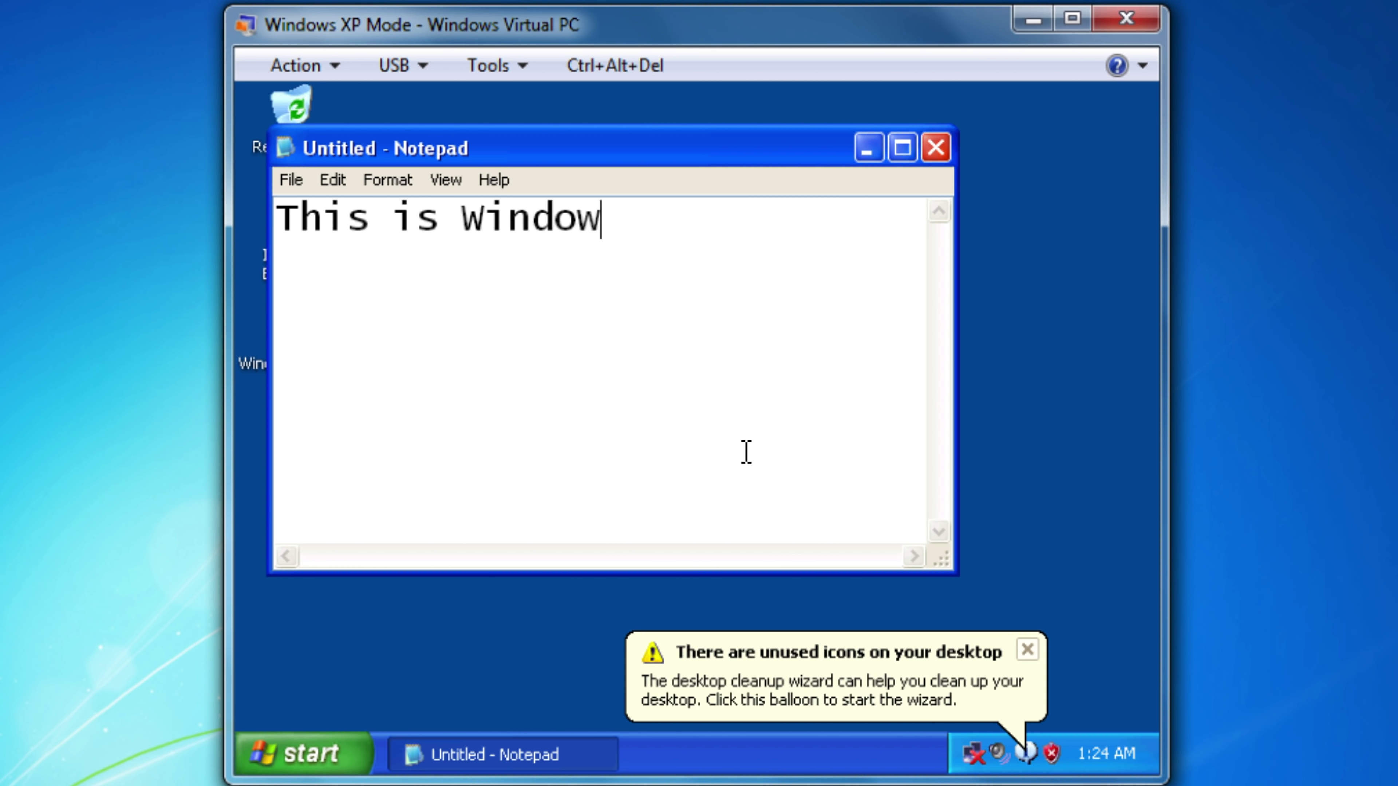
text(s XP Mode)
key(Return)
text(virtualised )
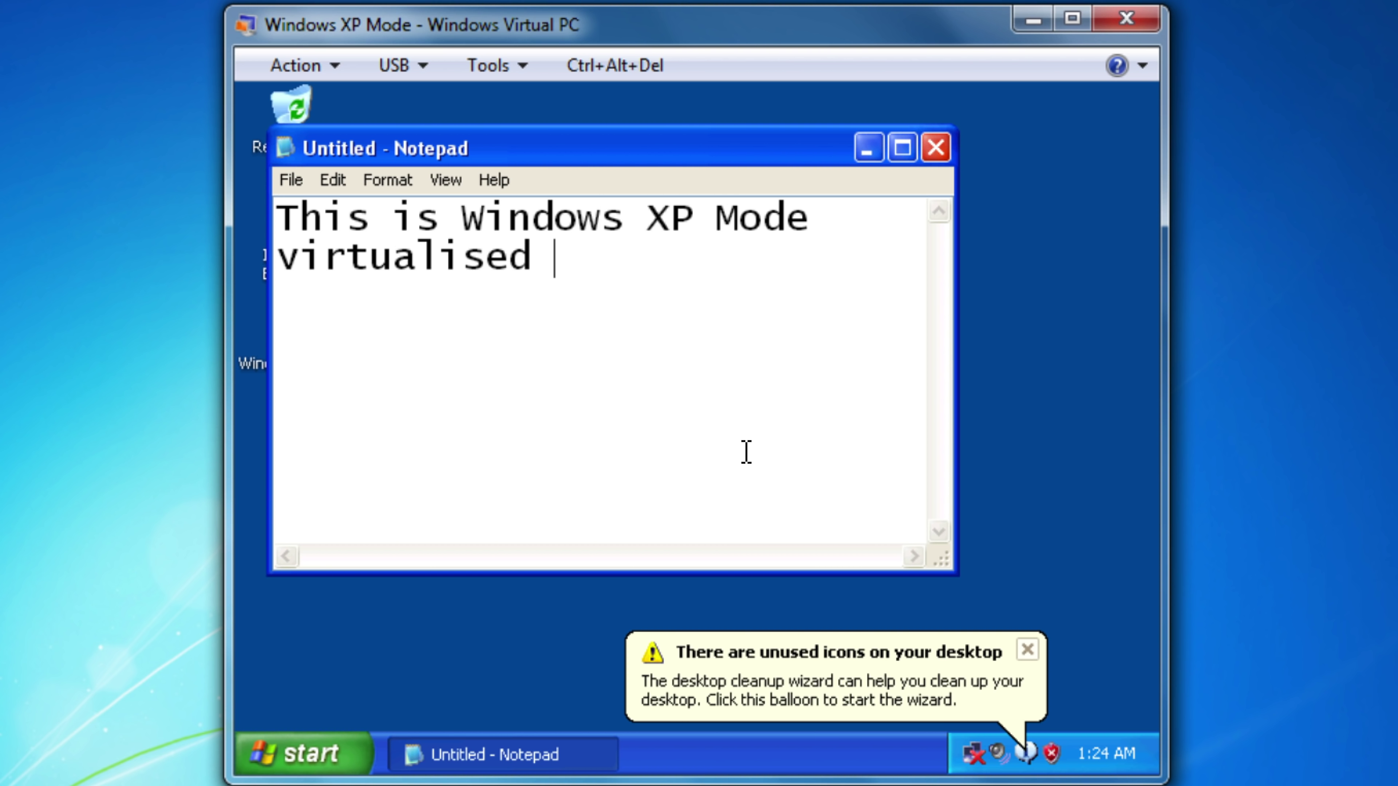
text(on Windows 7!)
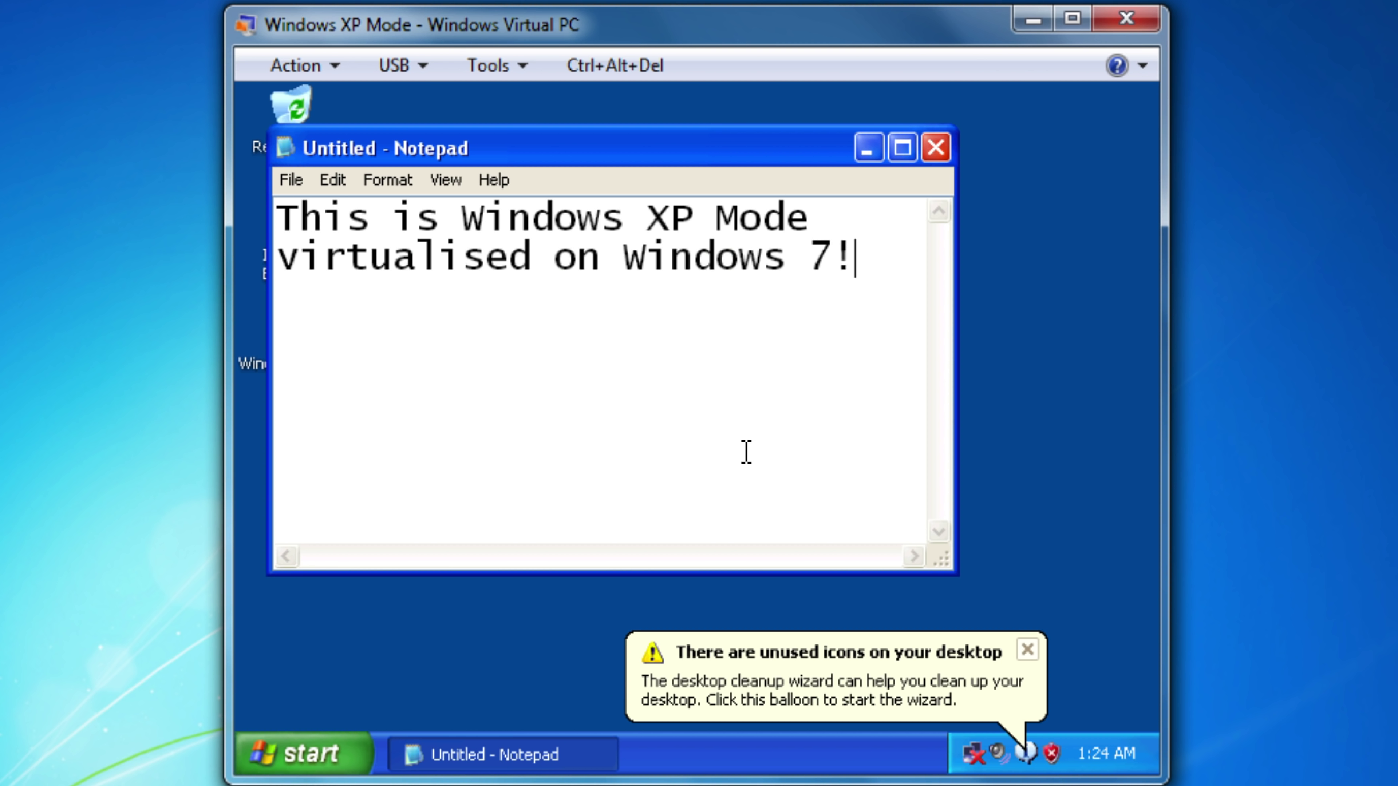
click(948, 156)
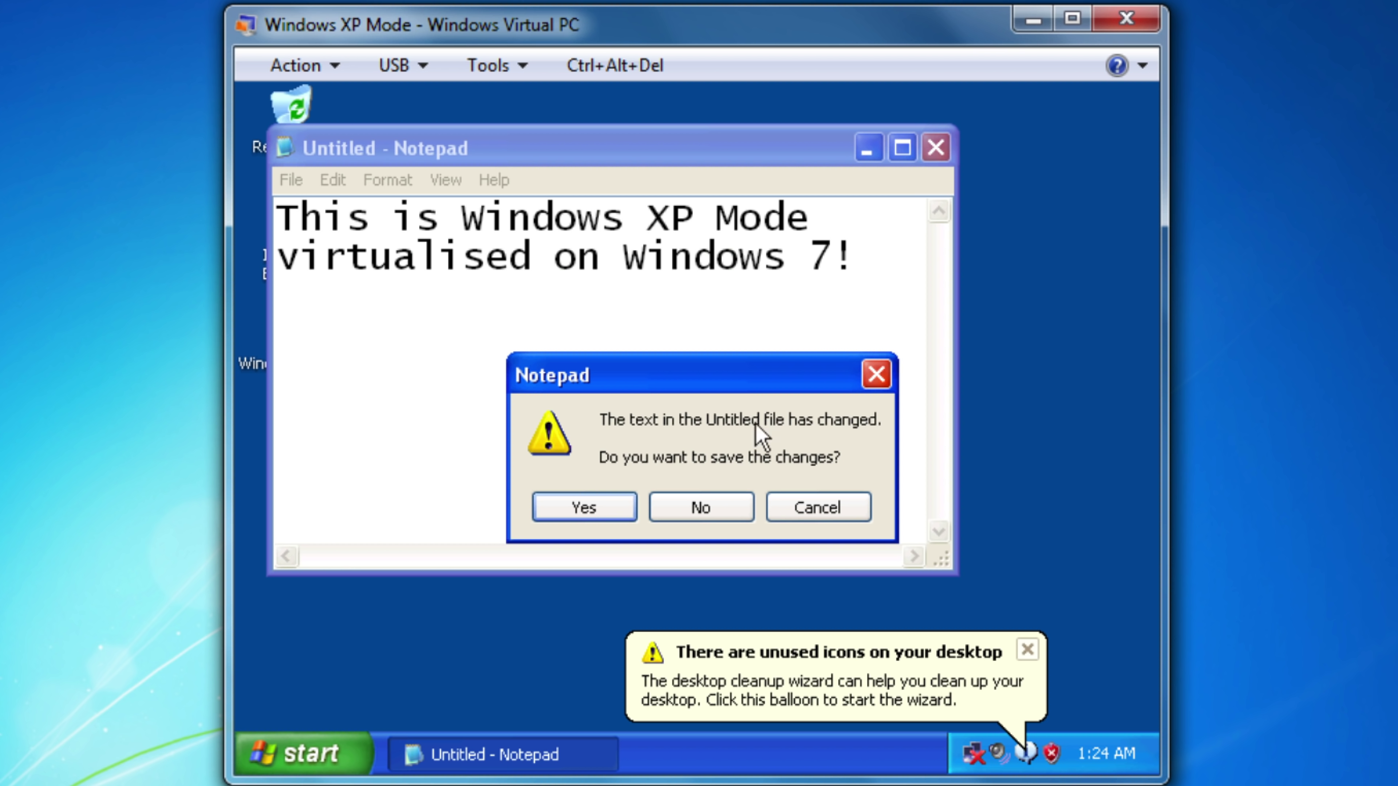
click(674, 504)
- Apply the Windows Classic theme to the XP desktop in Display Properties
right_click(669, 502)
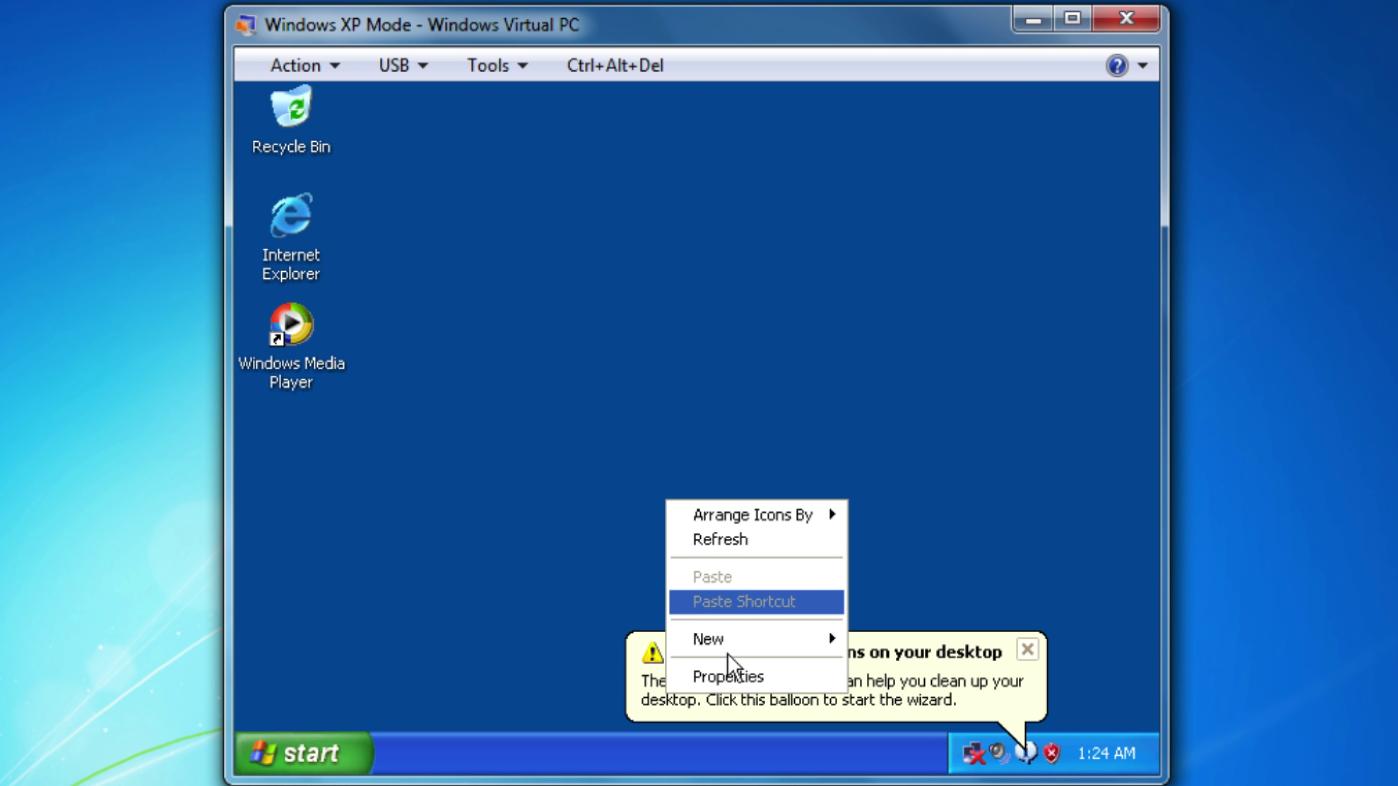
click(741, 675)
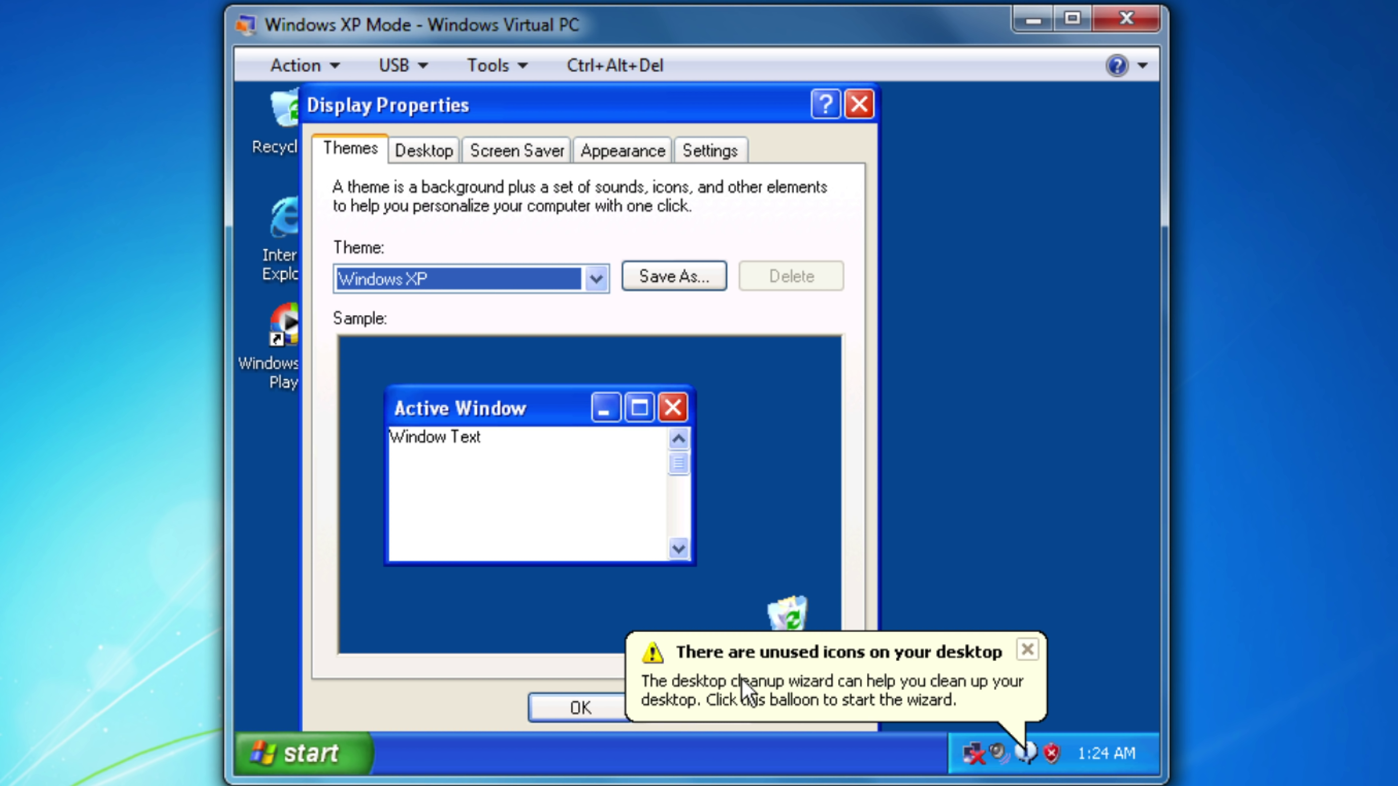
click(443, 287)
click(445, 343)
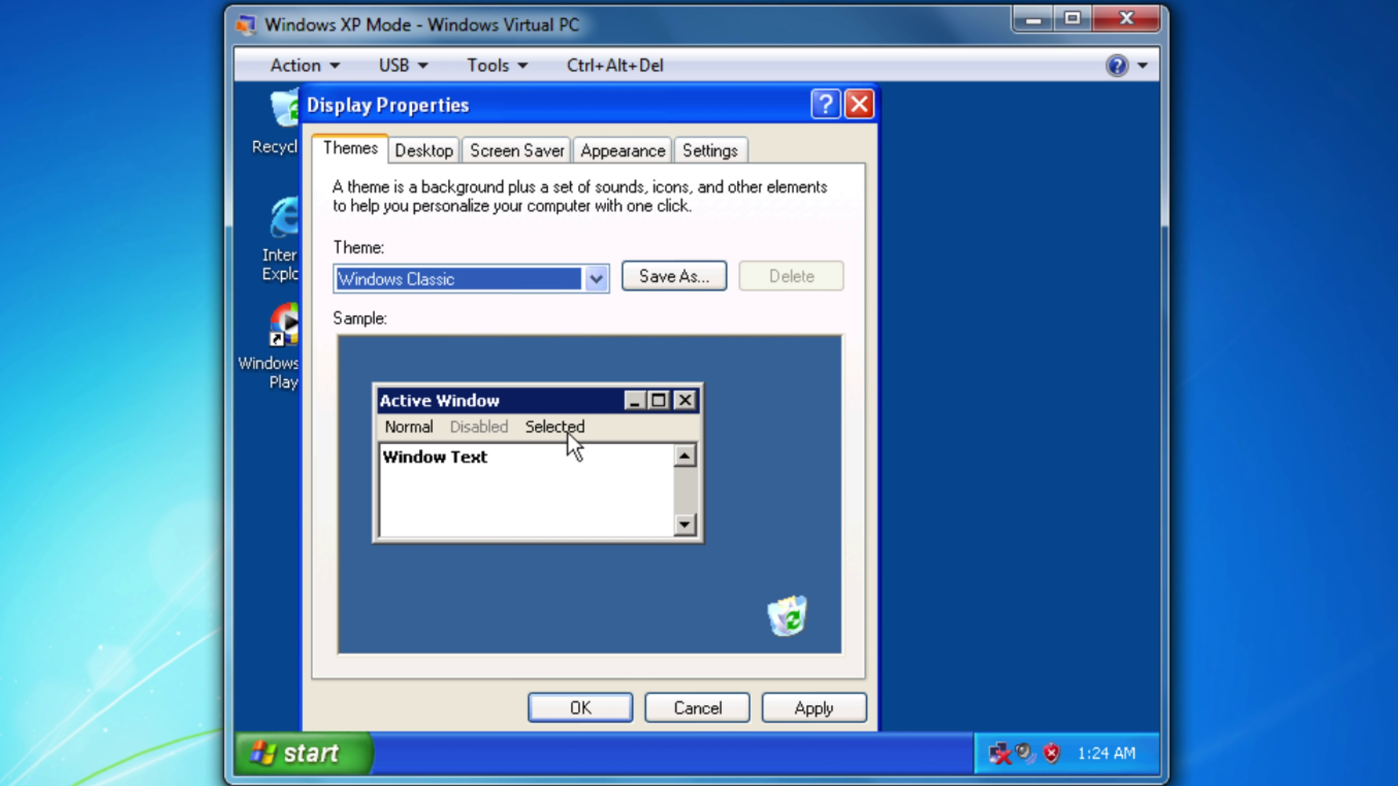
click(782, 710)
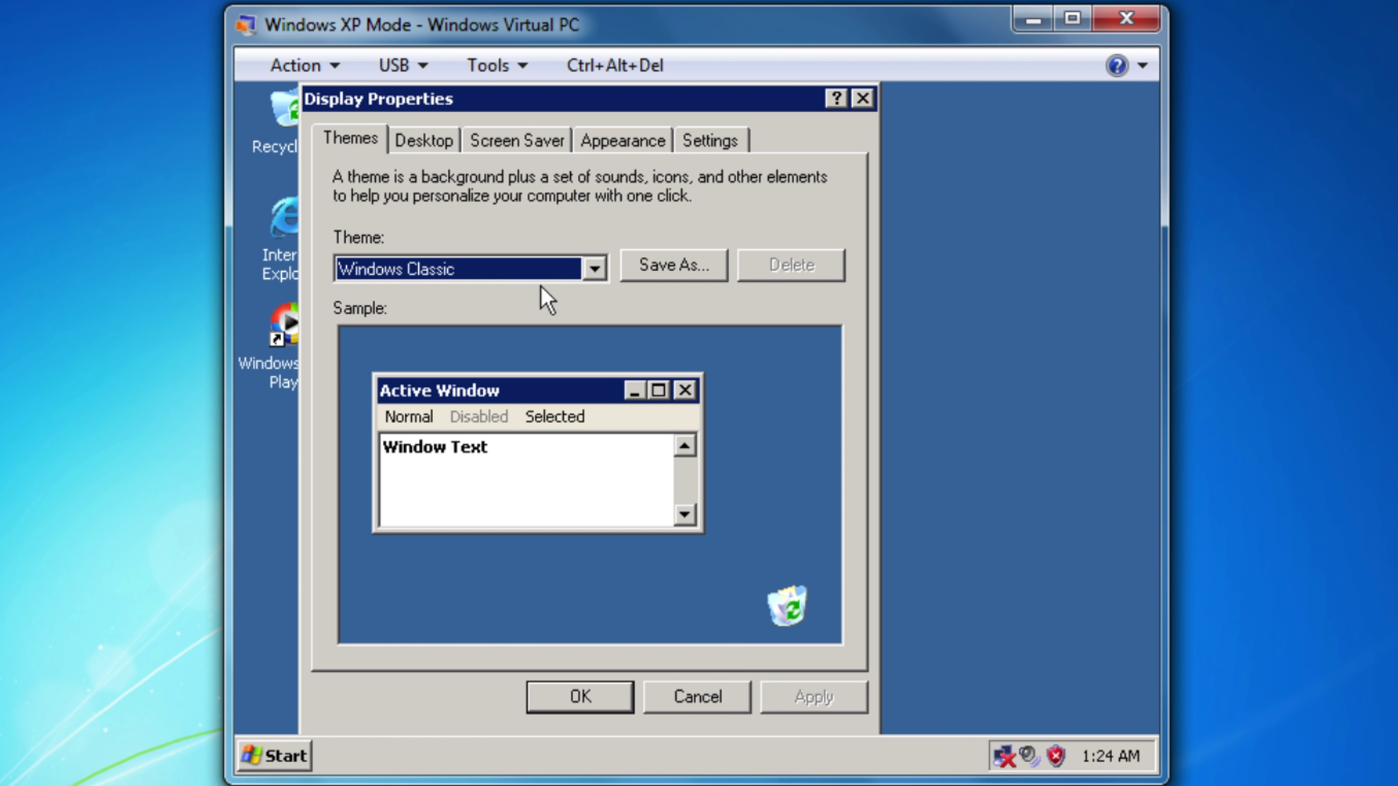
- Look through the desktop, screen saver, appearance and resolution settings in Display Properties, and close the dialog
click(438, 145)
click(509, 148)
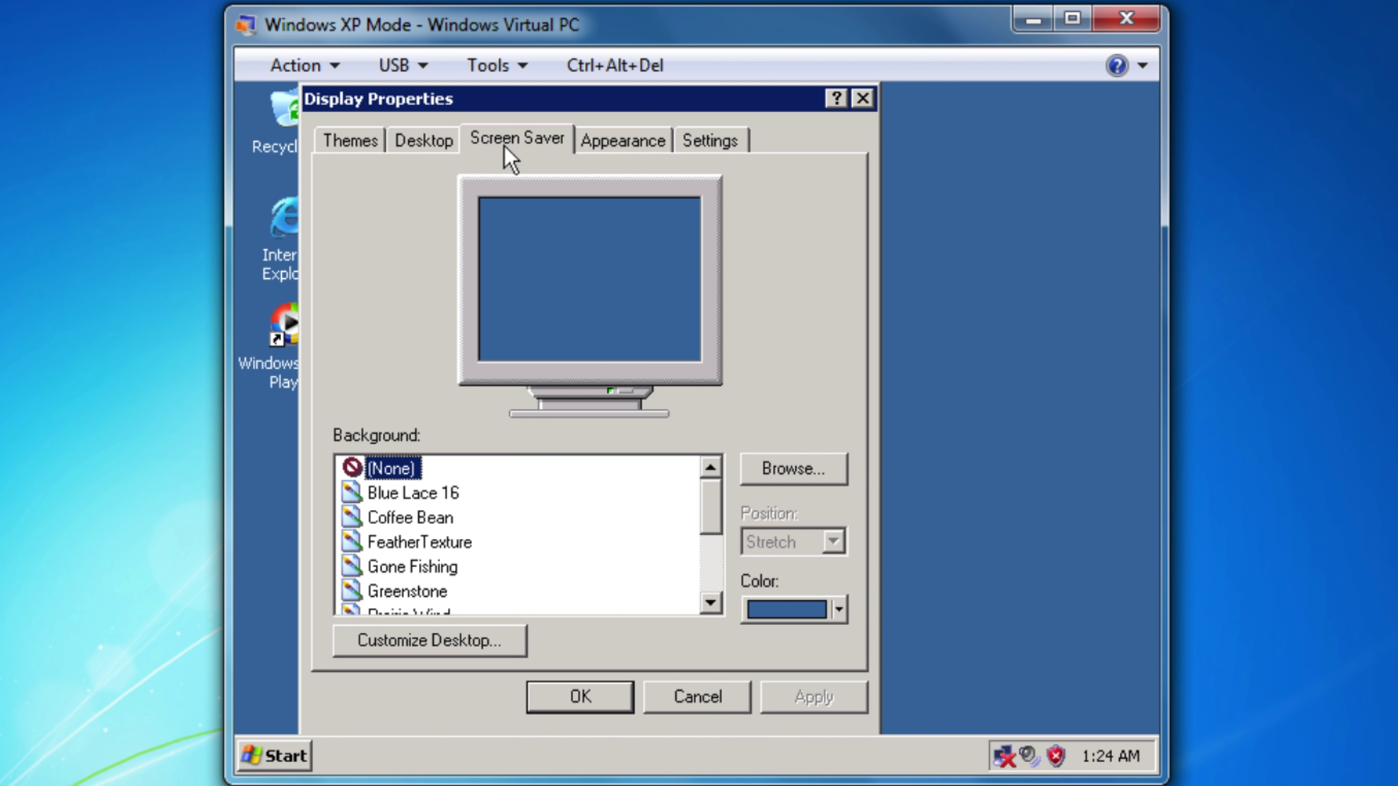
click(634, 144)
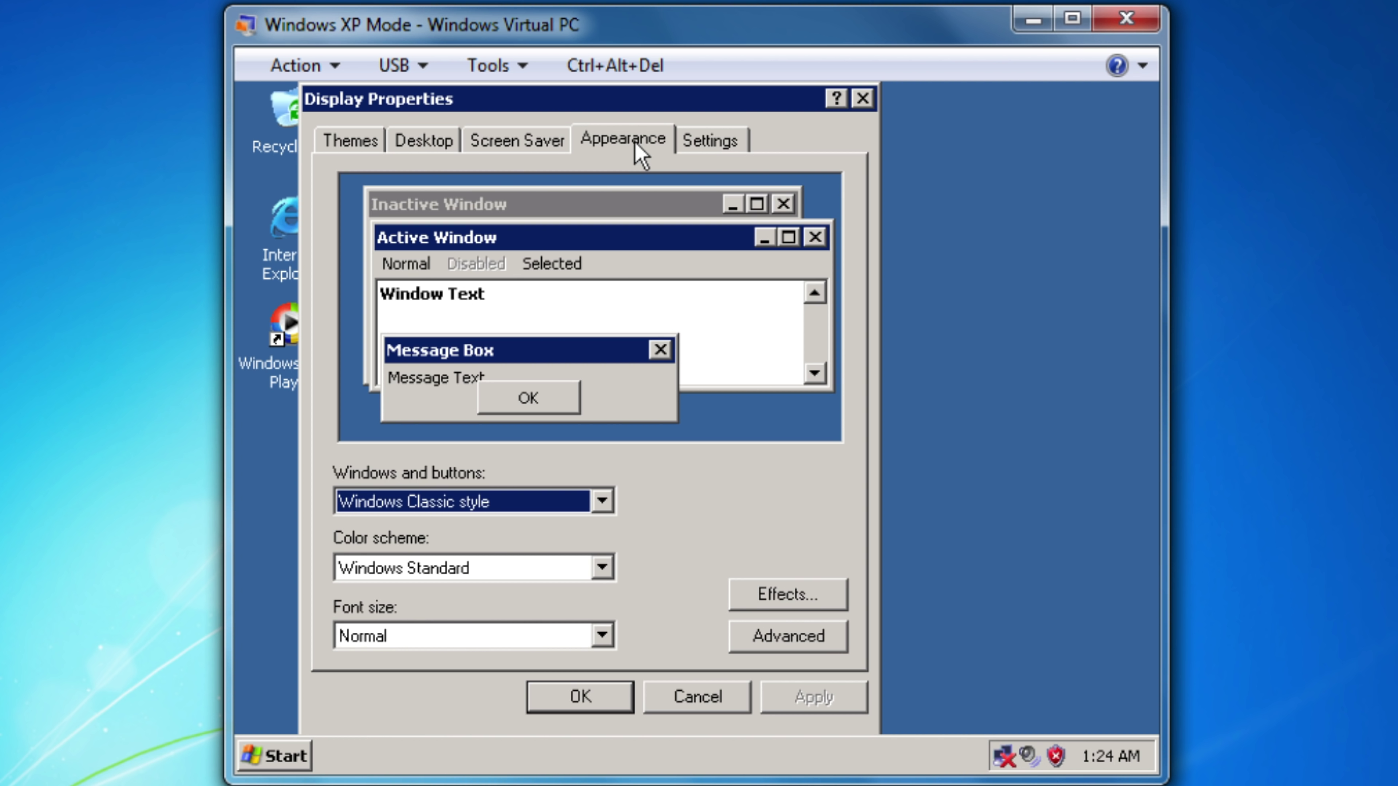
click(699, 145)
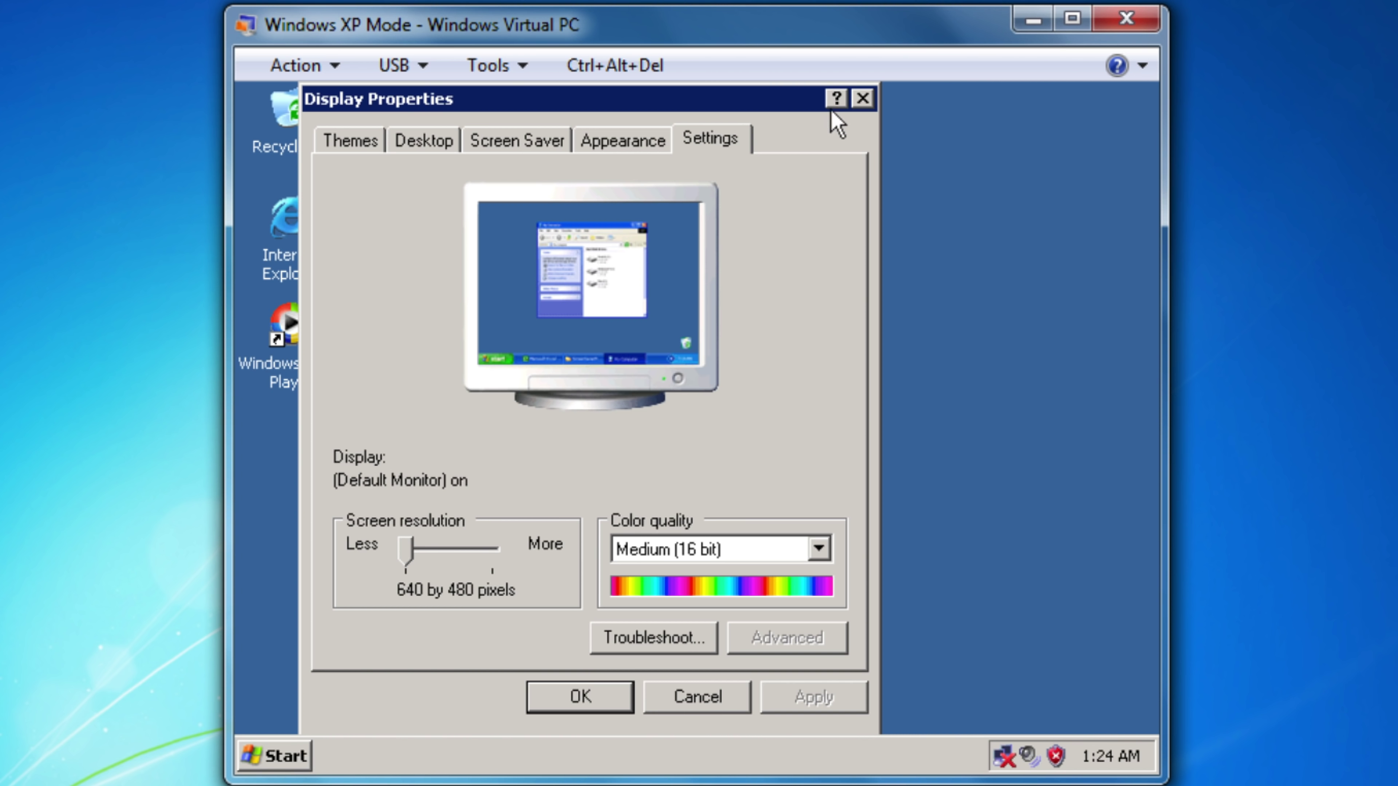
click(862, 100)
- Reopen Display Properties from the desktop and set the theme back to Windows XP
right_click(862, 102)
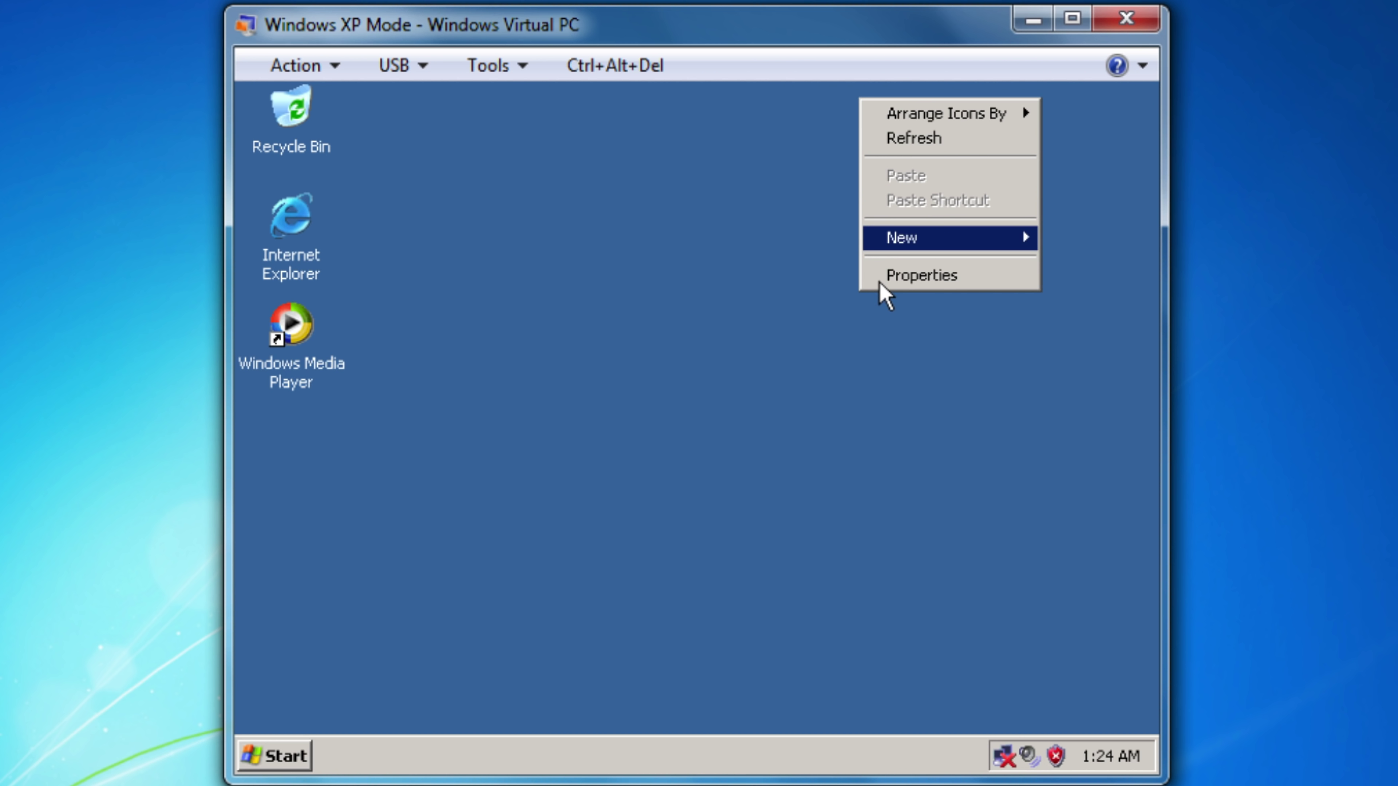
click(879, 274)
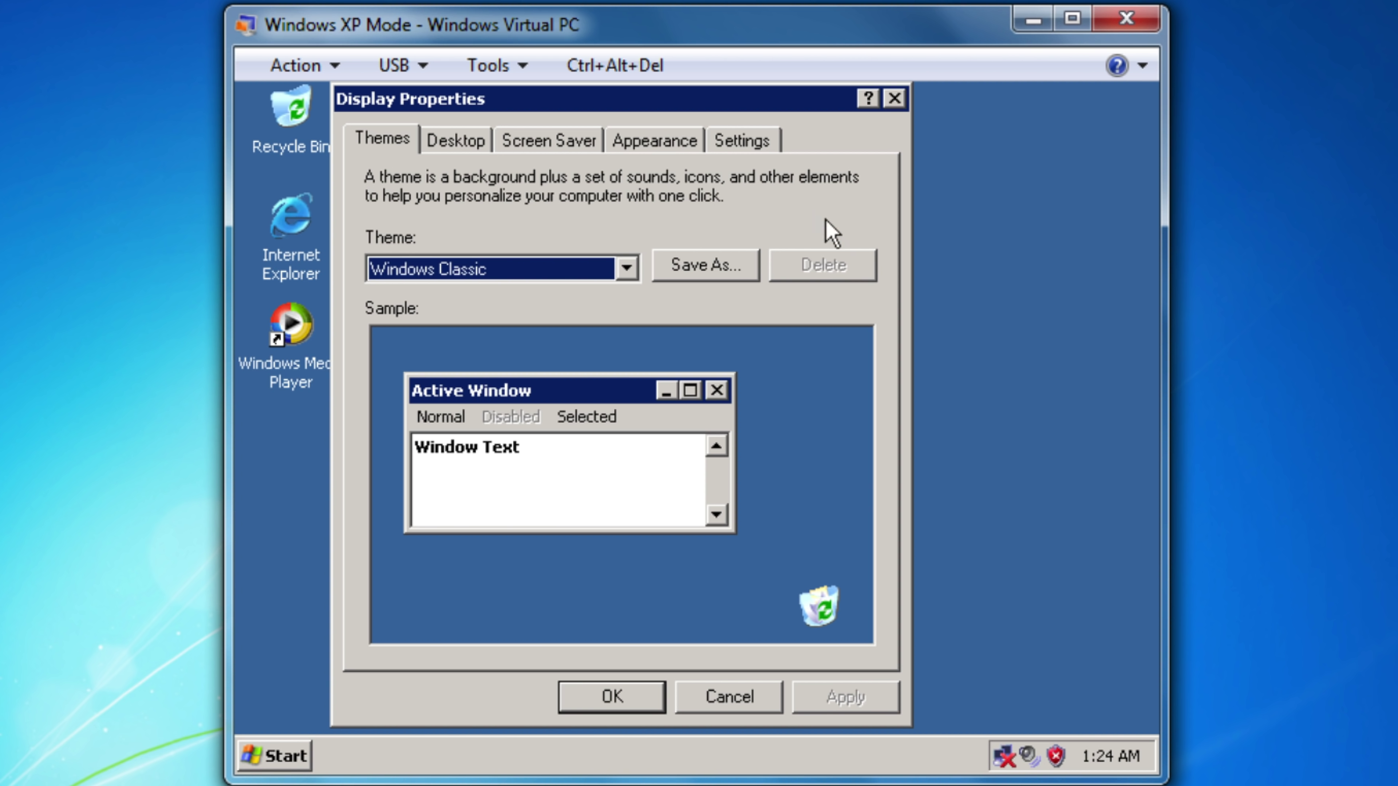
click(487, 272)
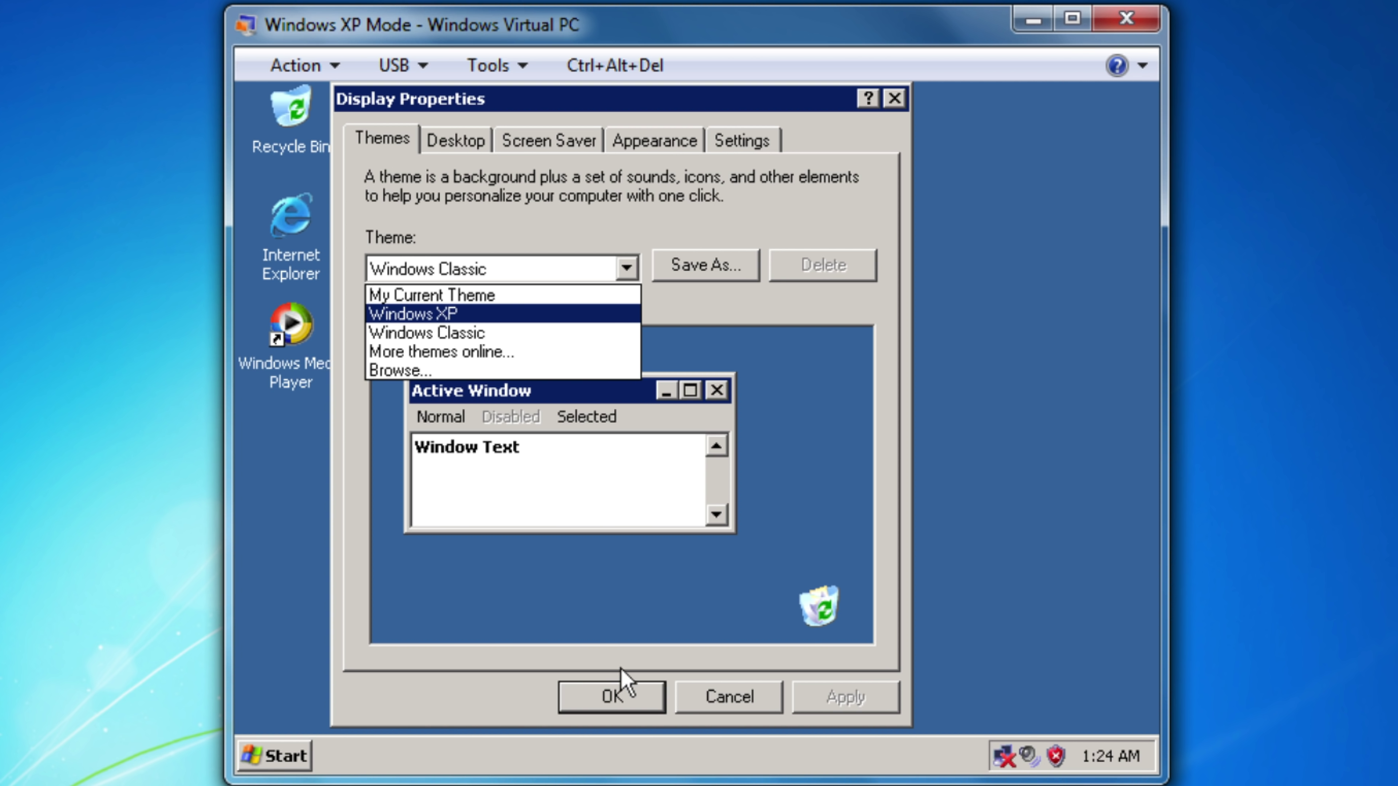
click(618, 703)
click(612, 697)
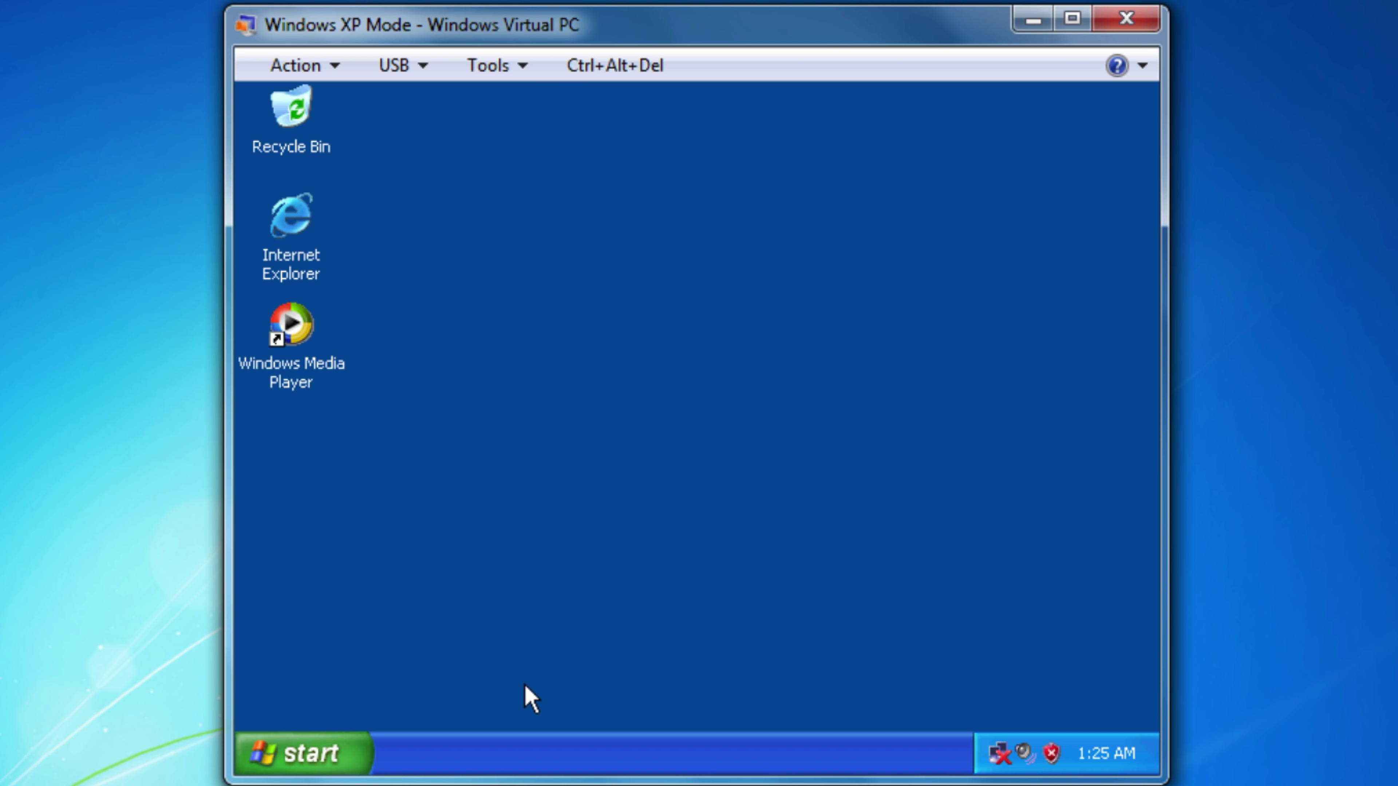
- View the Sample Music folder inside My Music and close the folder window
click(330, 747)
click(596, 339)
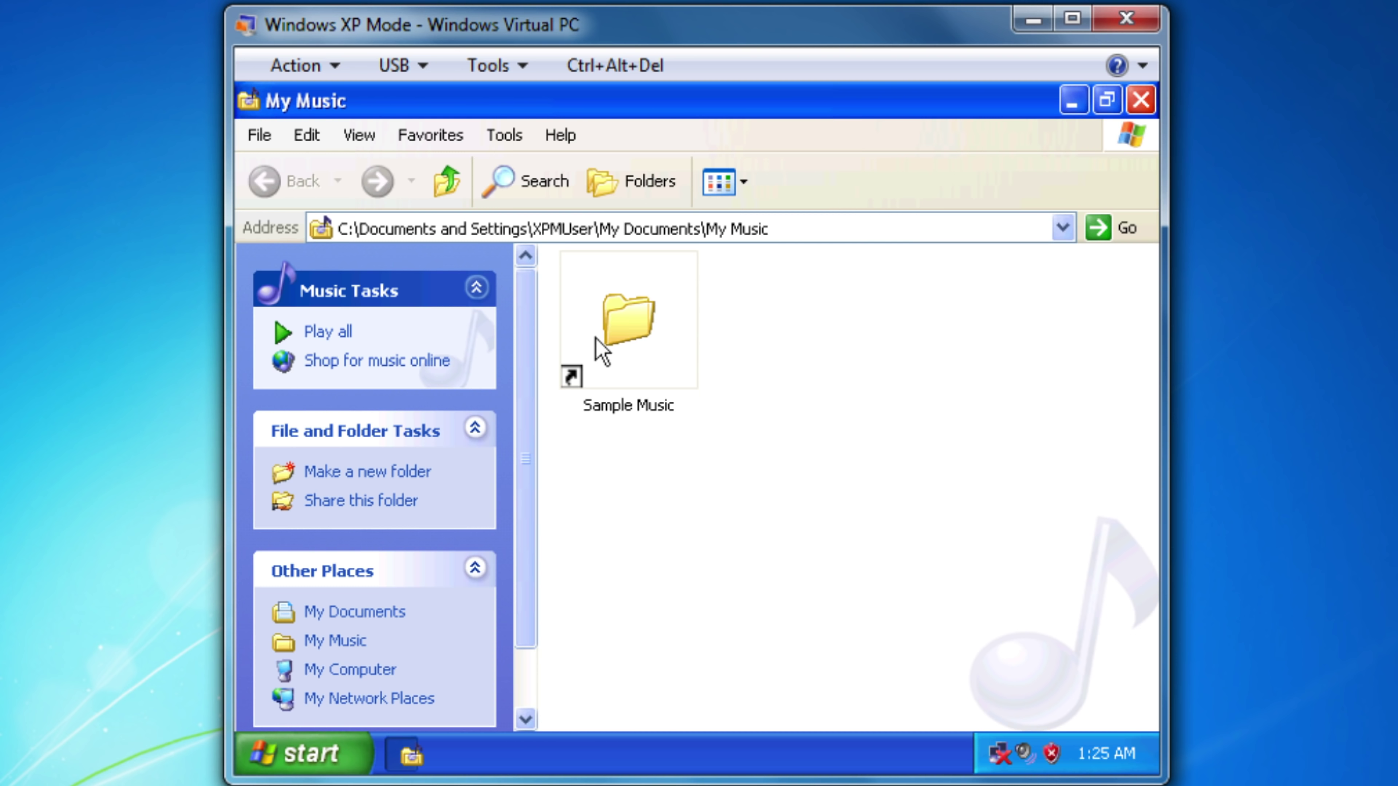
click(596, 339)
double_click(596, 338)
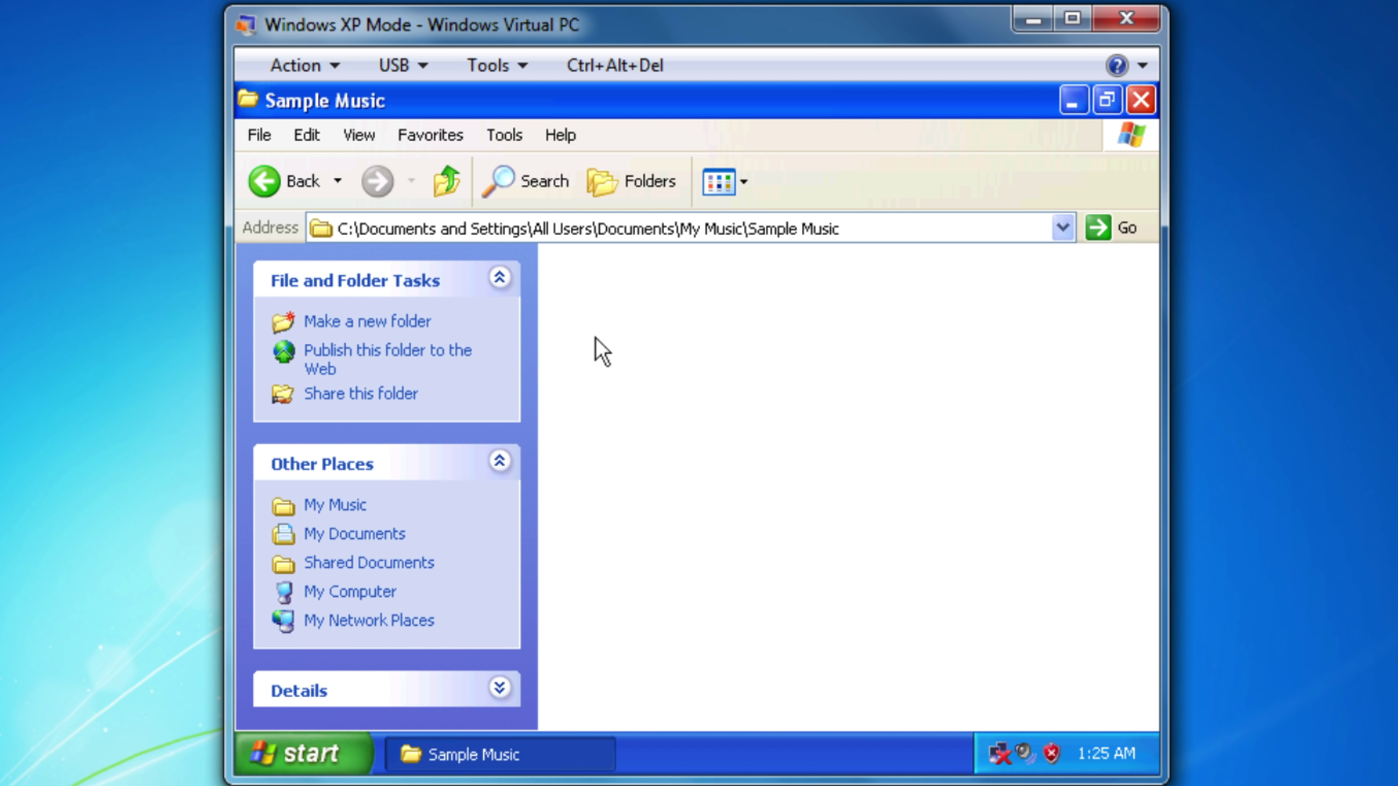
click(1140, 100)
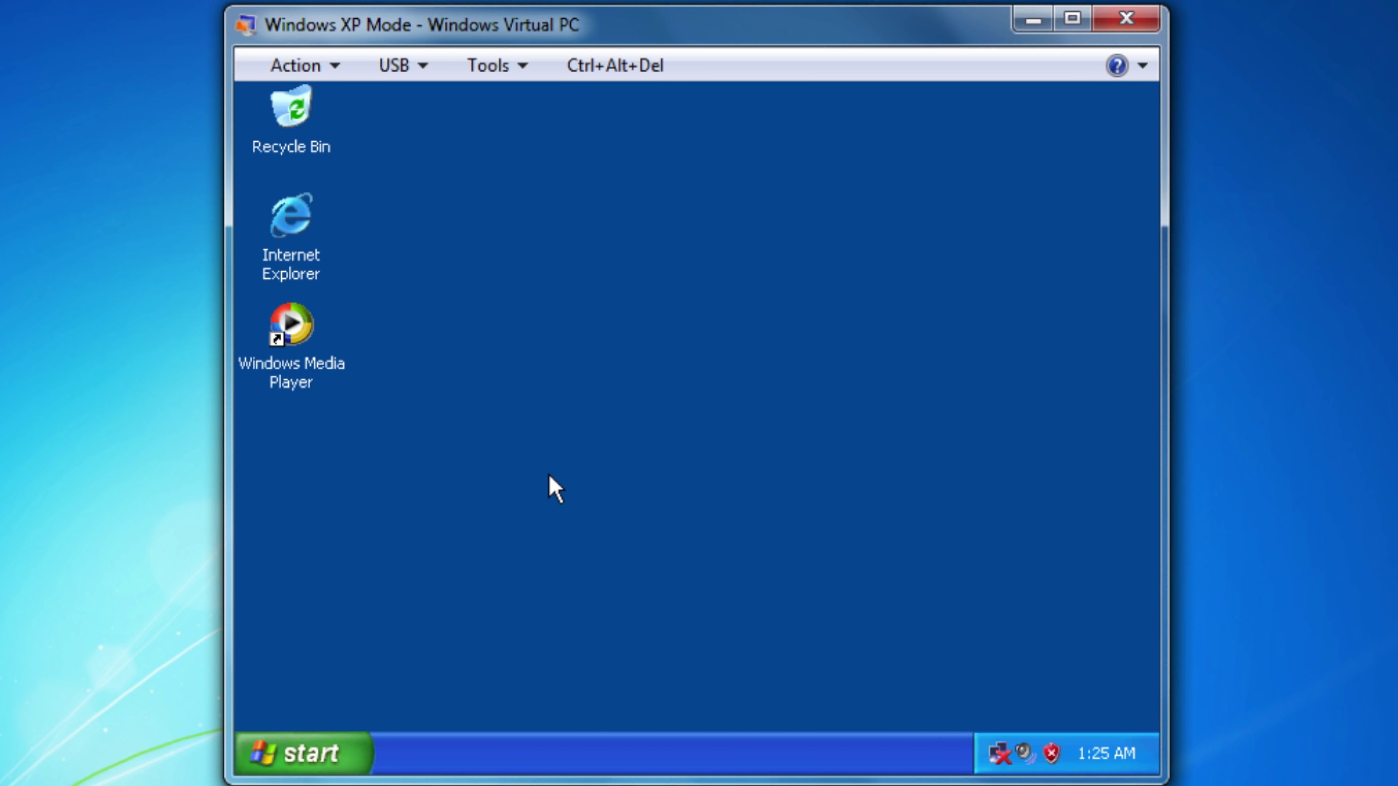
click(280, 65)
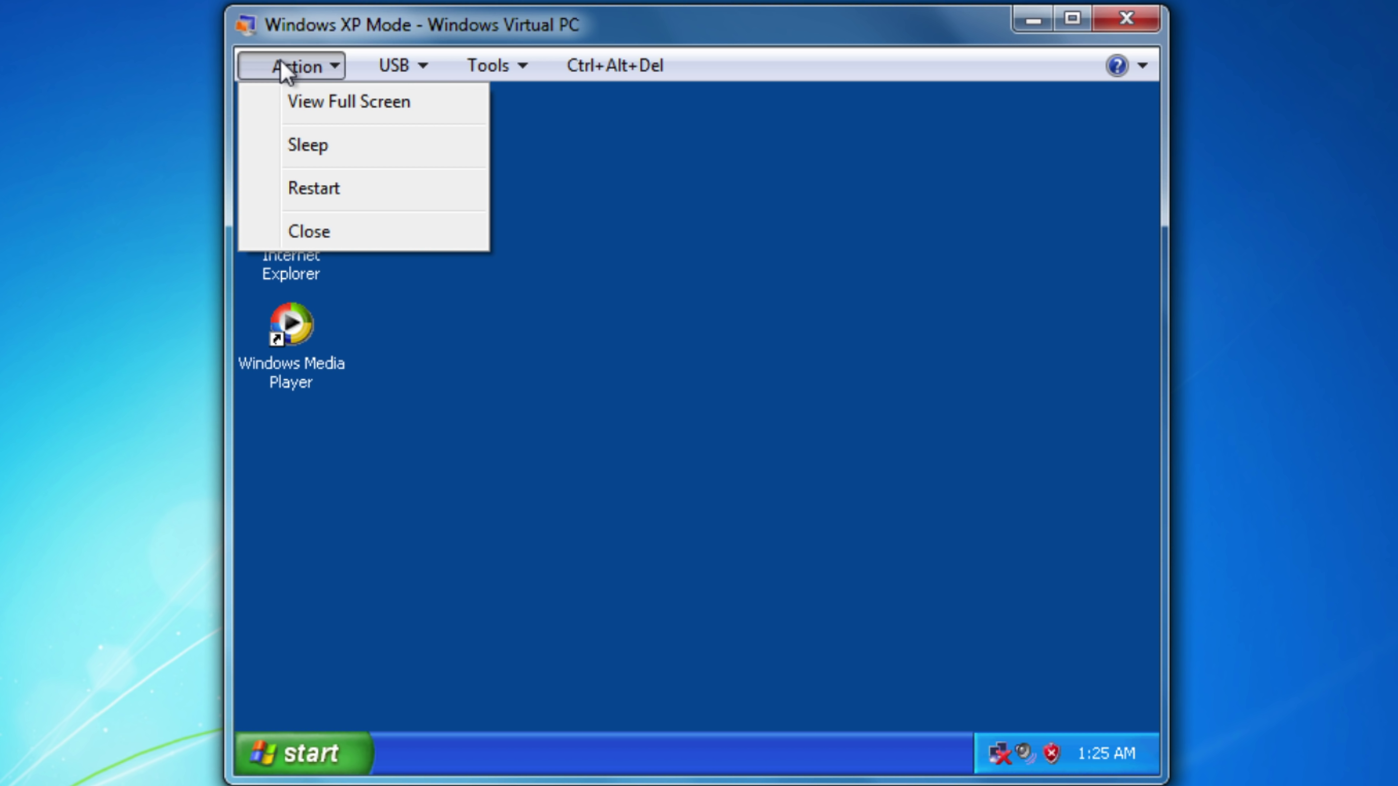
click(408, 66)
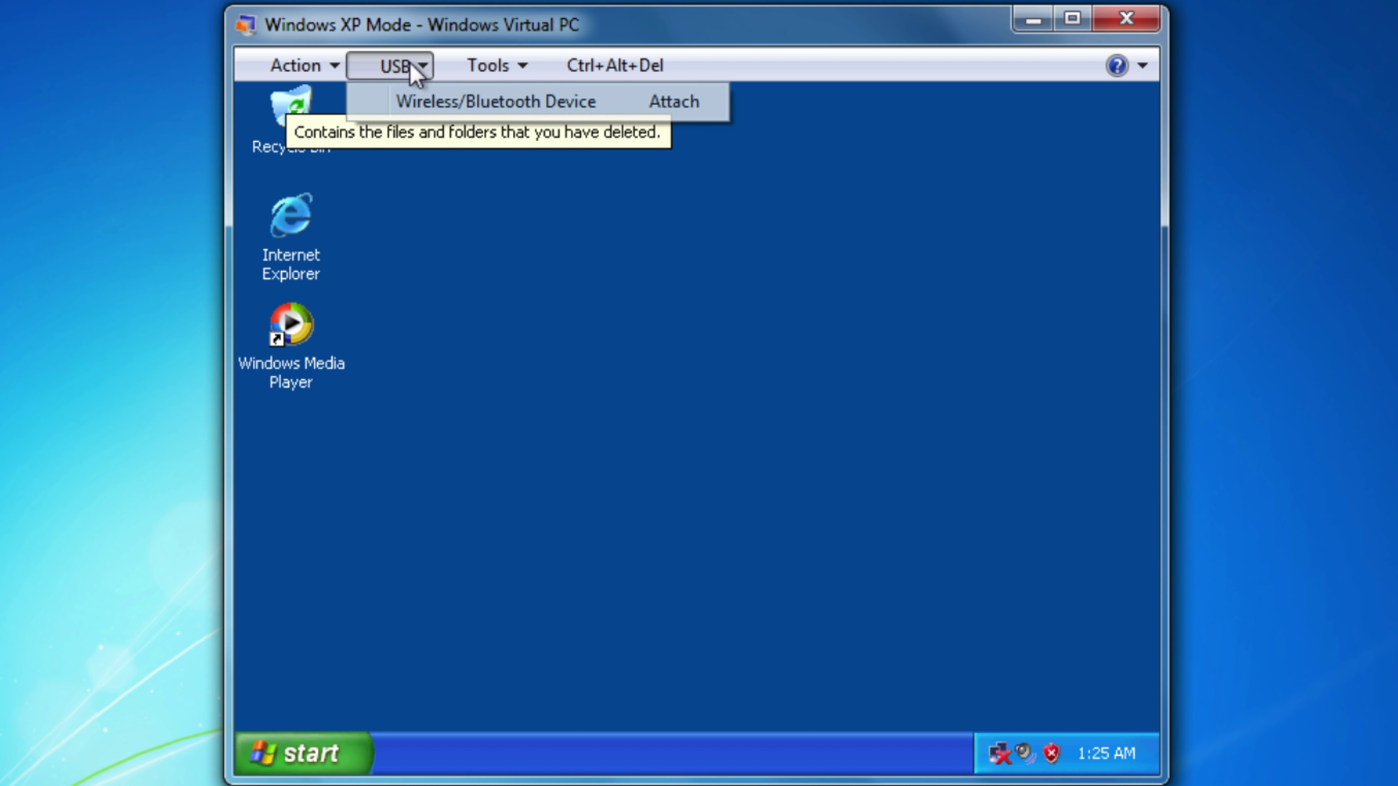
click(518, 71)
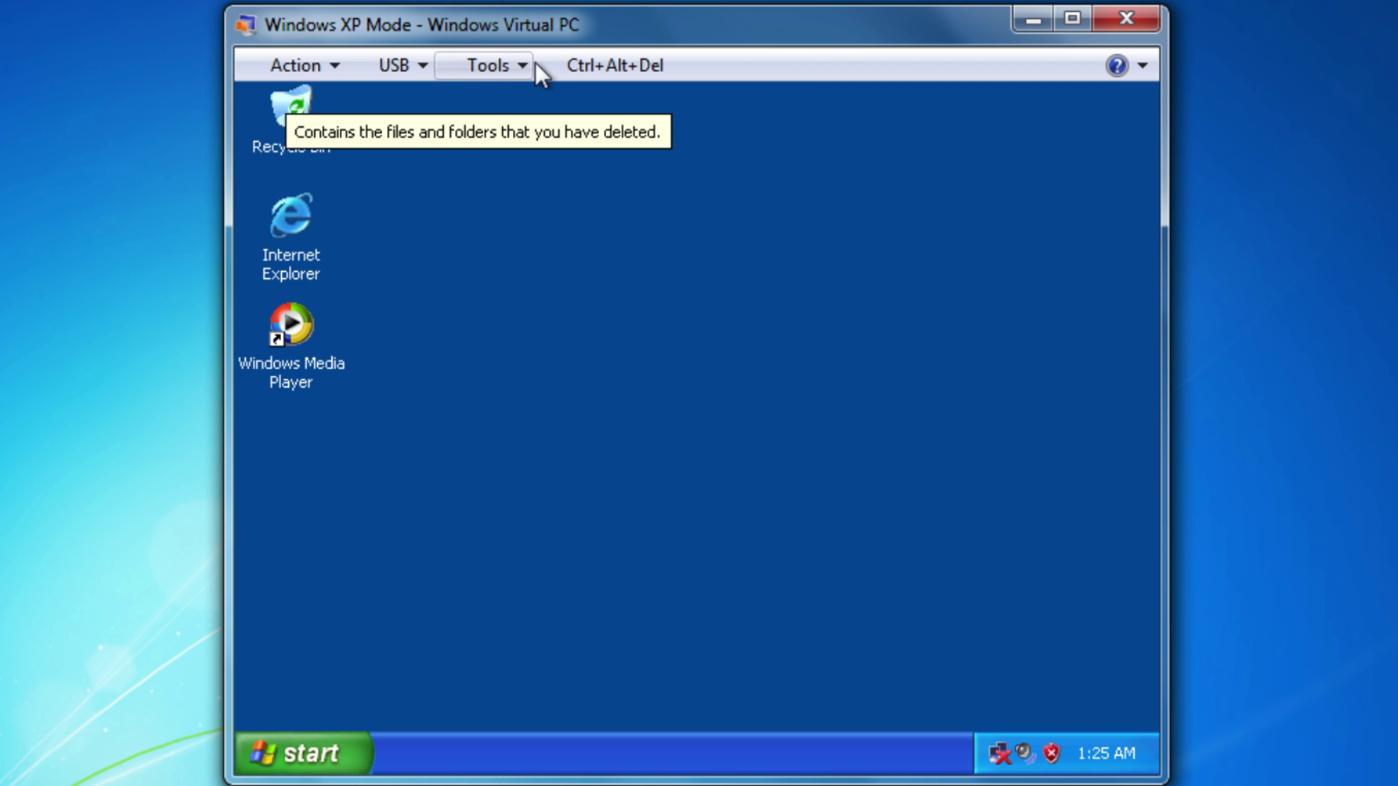
- Log off the current XP user through Windows Security and expand the options of the logon dialog
click(608, 74)
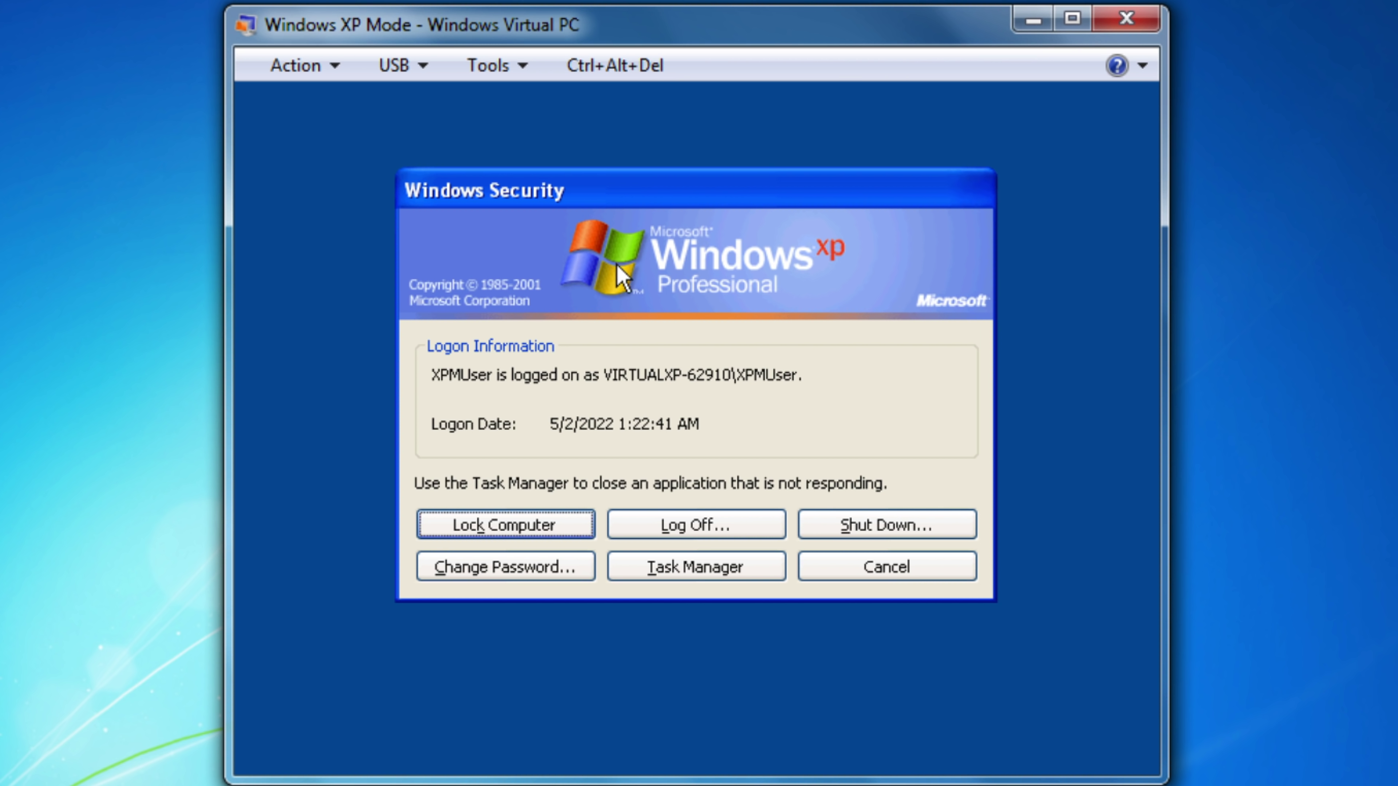
click(660, 521)
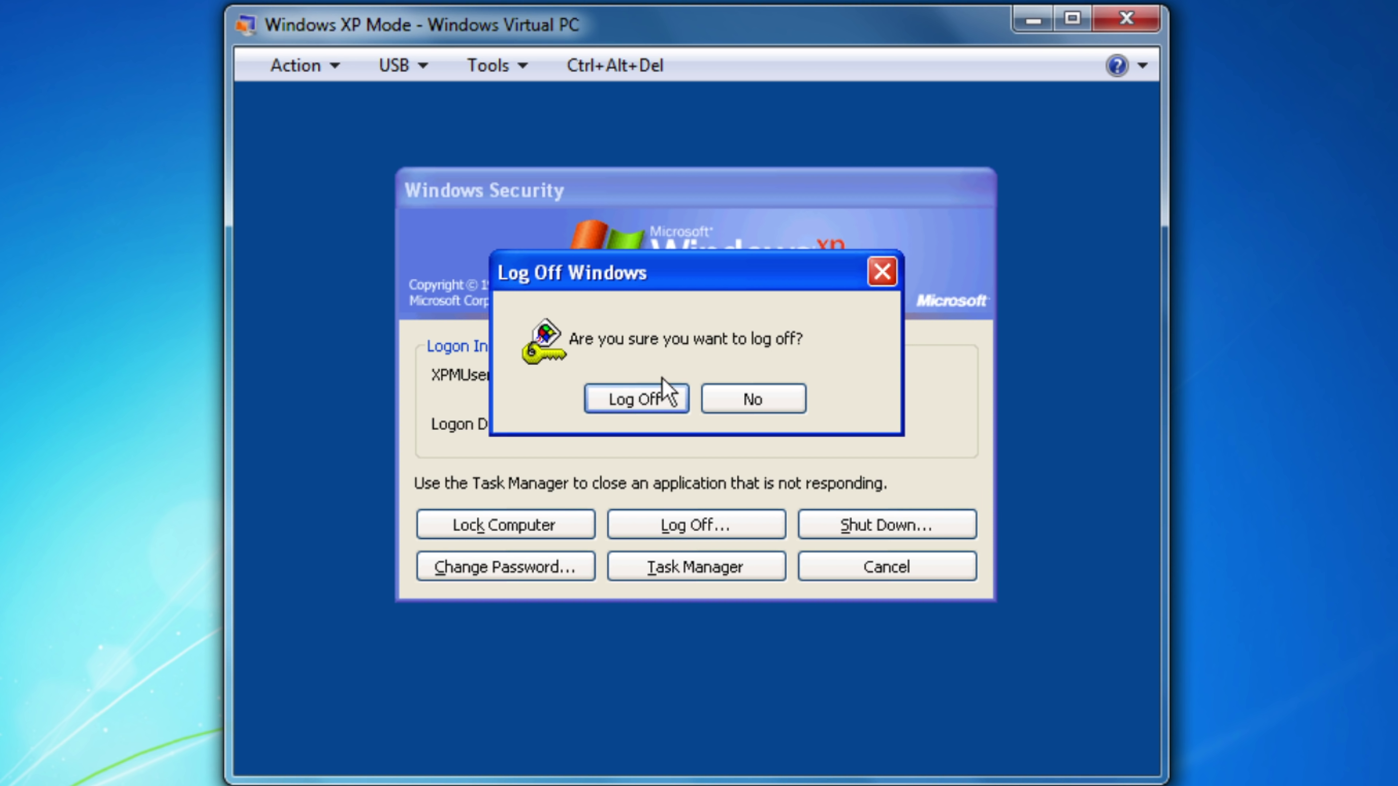
click(662, 399)
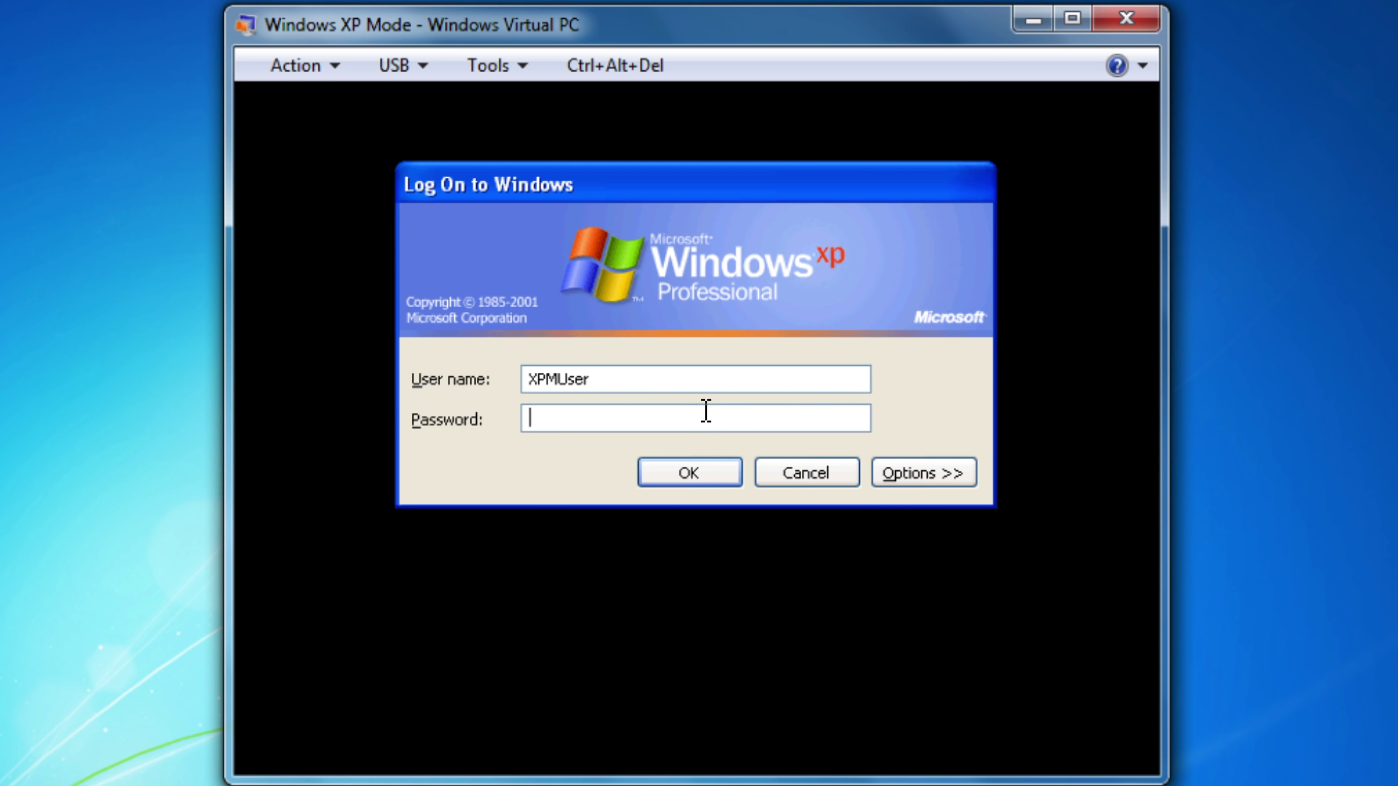
click(904, 473)
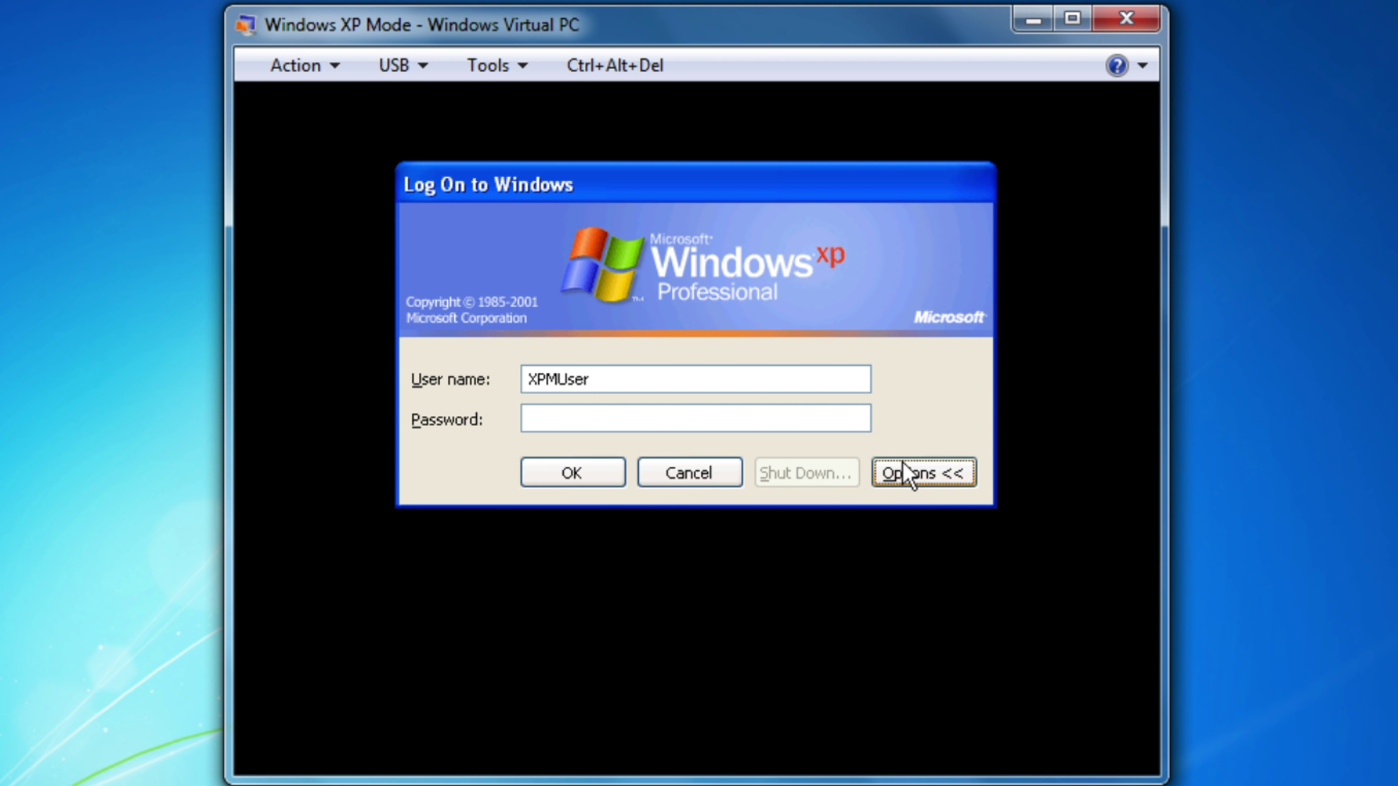